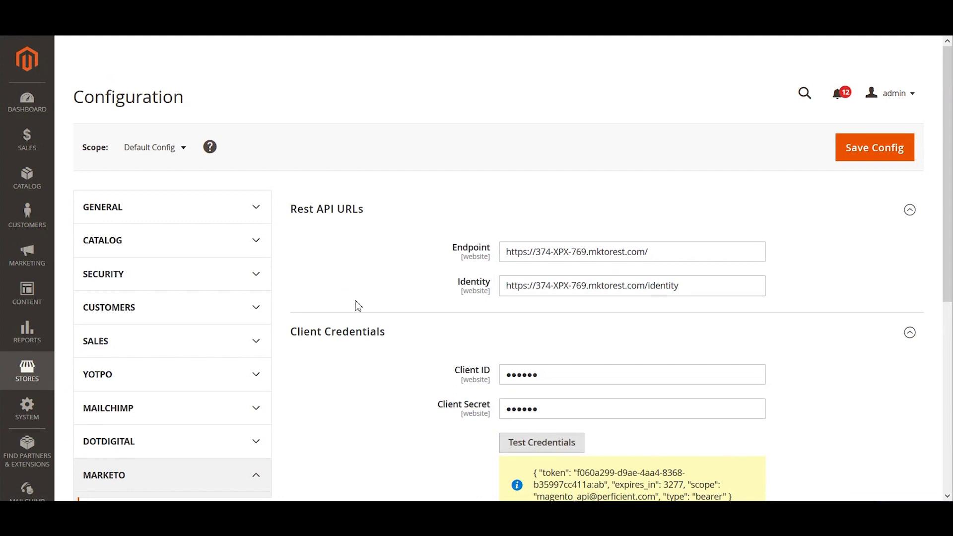
Review the Marketo Endpoint and Identity URLs in Magento's Client Credentials settings
left_click_drag(81, 90, 291, 111)
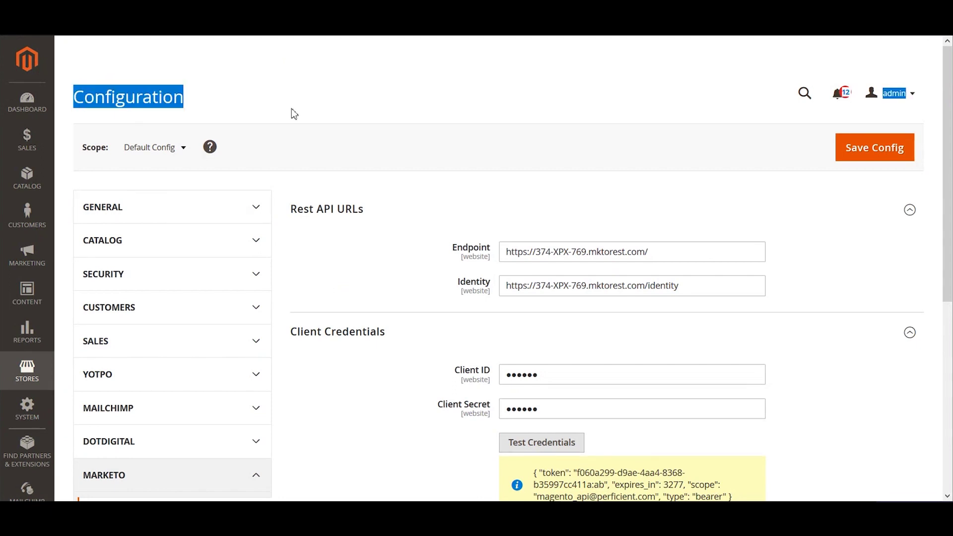
left_click(291, 111)
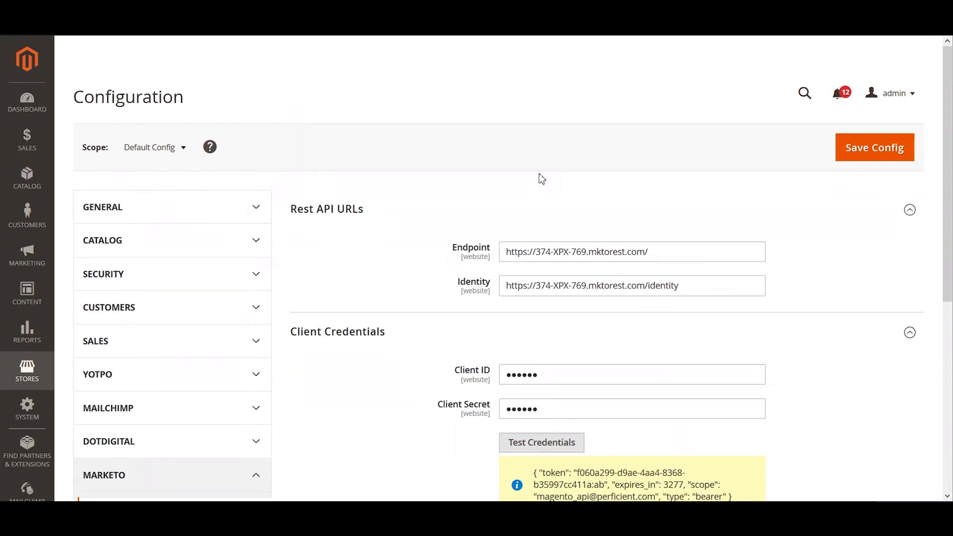
scroll(283, 260, "down", 3)
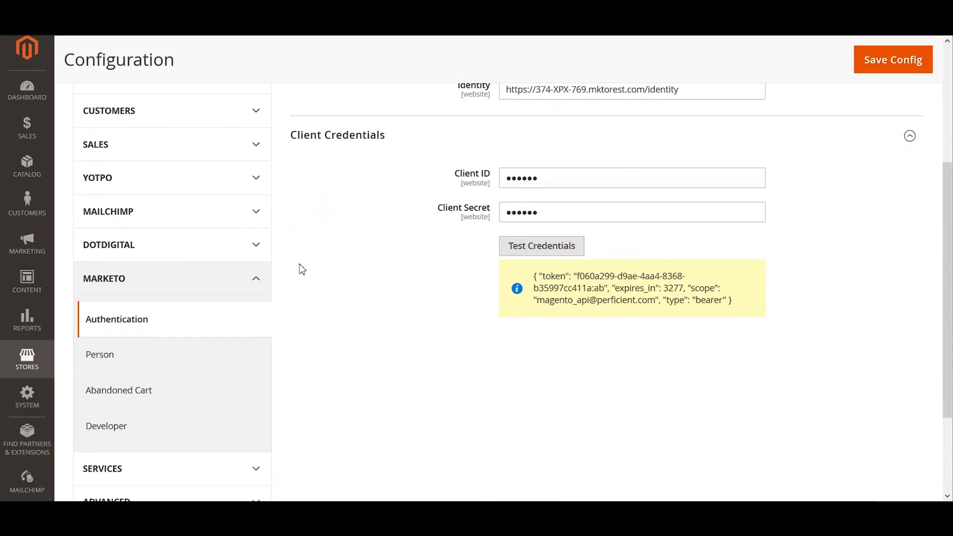
scroll(301, 270, "down", 1)
scroll(300, 270, "up", 1)
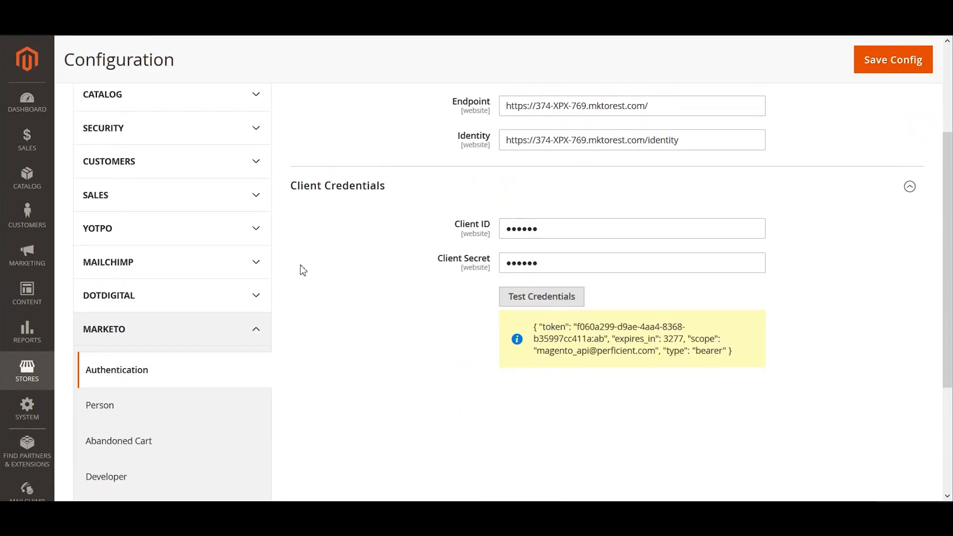
triple_click(675, 124)
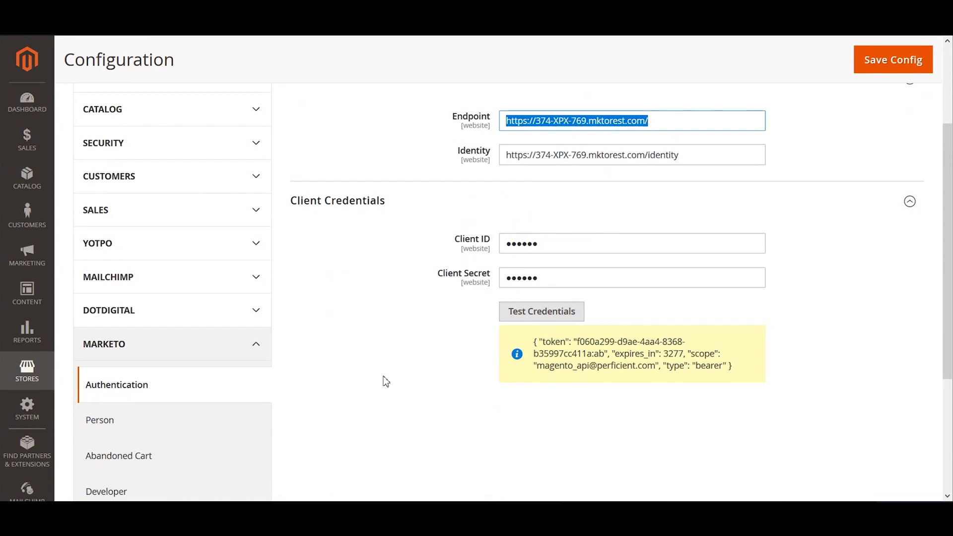
left_click(656, 135)
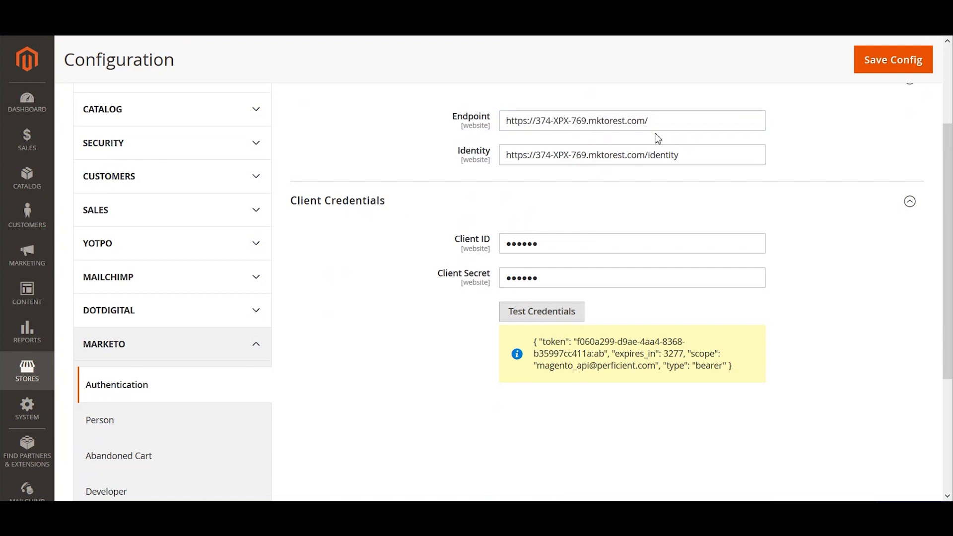
triple_click(662, 125)
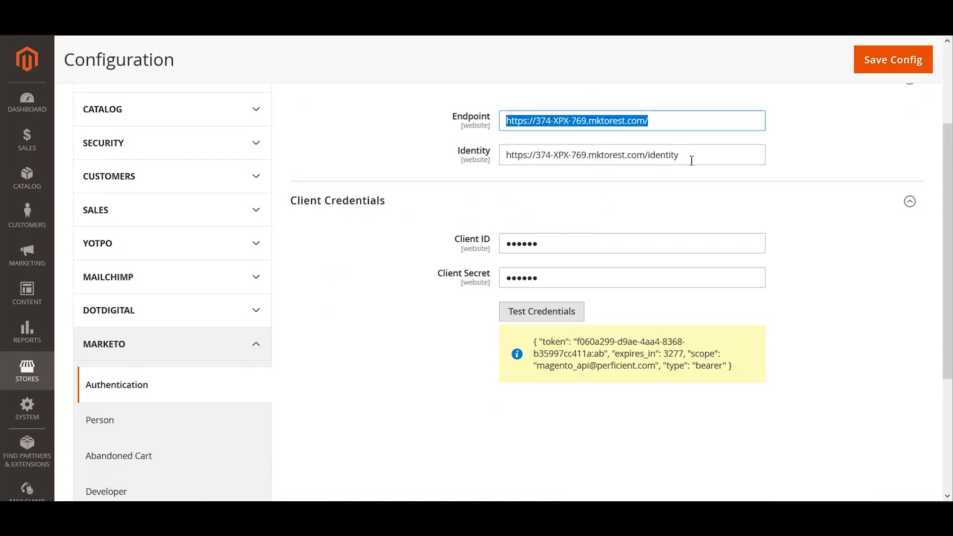
left_click_drag(710, 158, 478, 139)
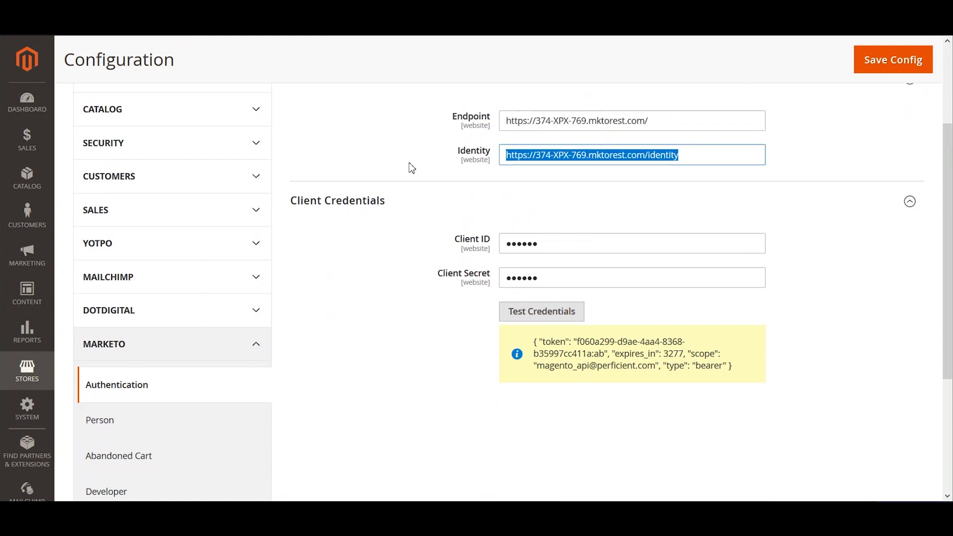
left_click(393, 156)
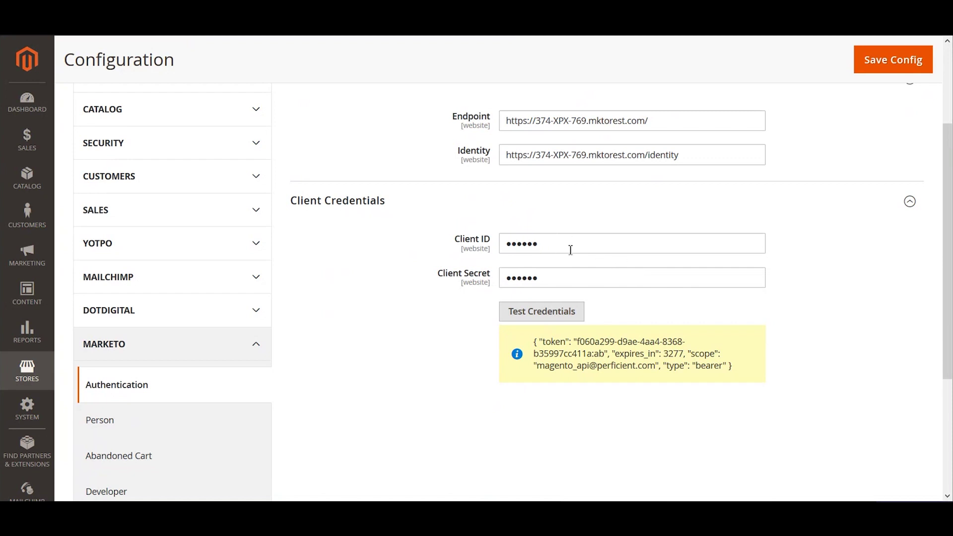
Re-test the Marketo client credentials and inspect the new access token response
left_click(522, 242)
double_click(522, 243)
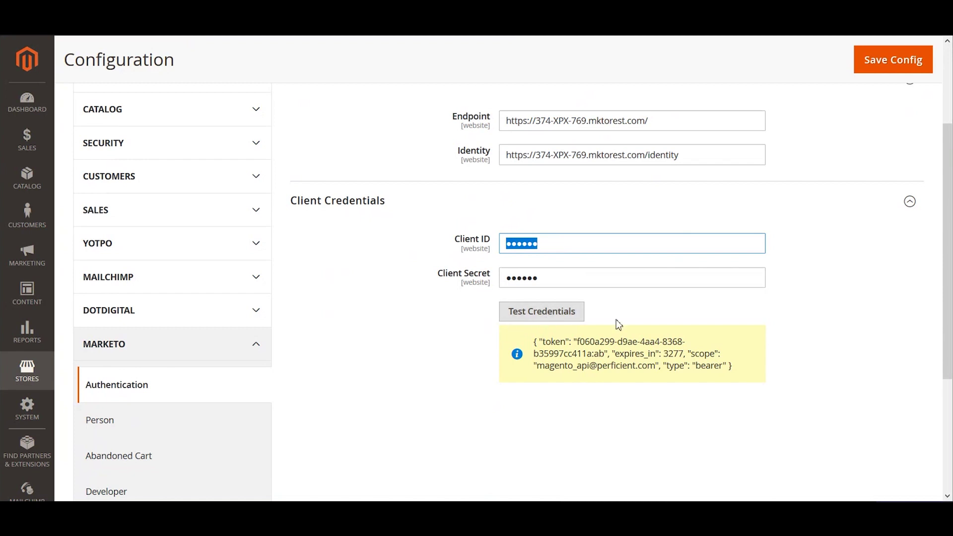
left_click(550, 320)
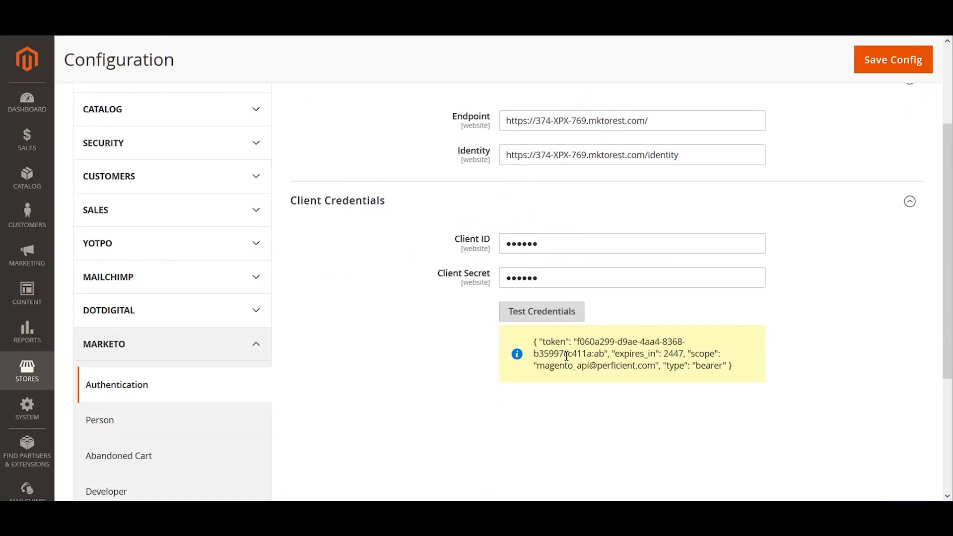
left_click_drag(550, 343, 528, 338)
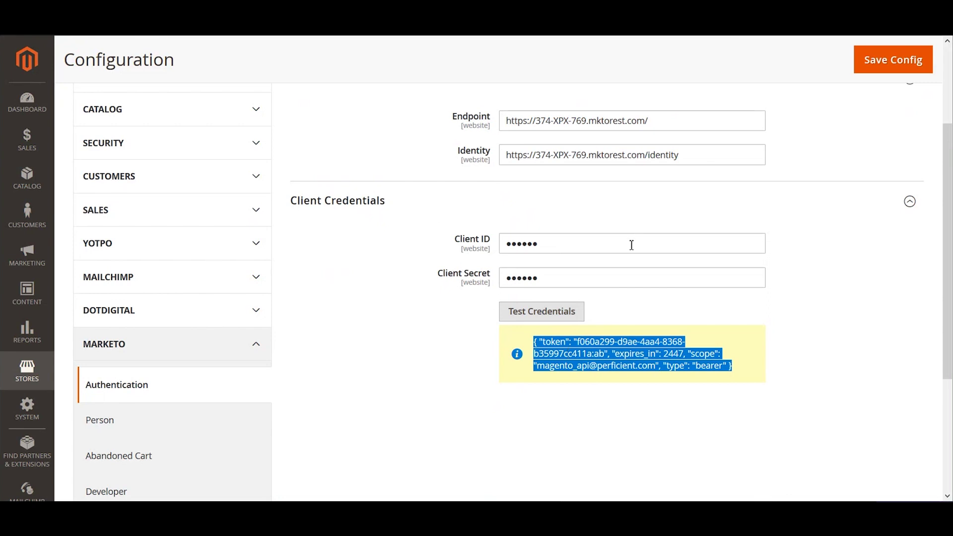
scroll(451, 276, "down", 3)
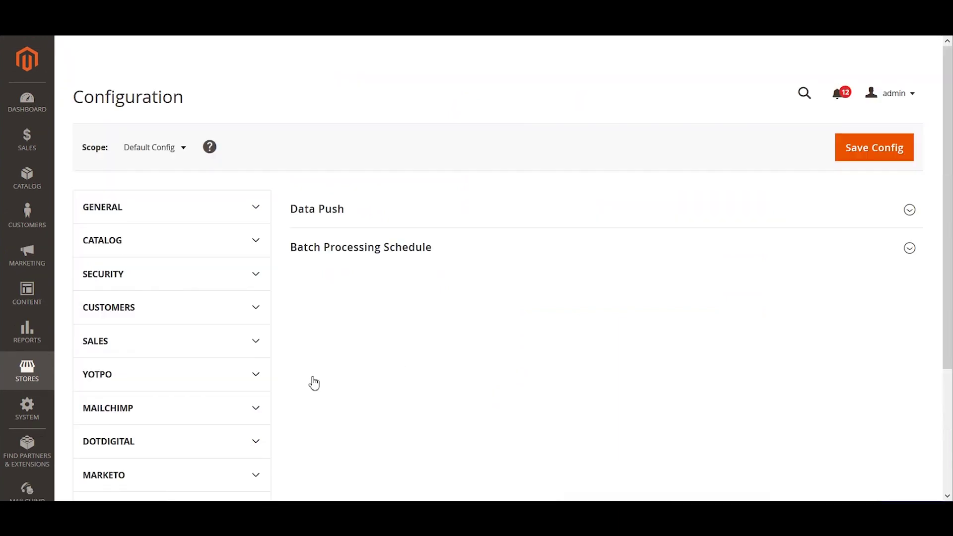
Confirm the Data Push Strategy stays on Batch, scheduled Minutely every 5 minutes
scroll(392, 258, "down", 1)
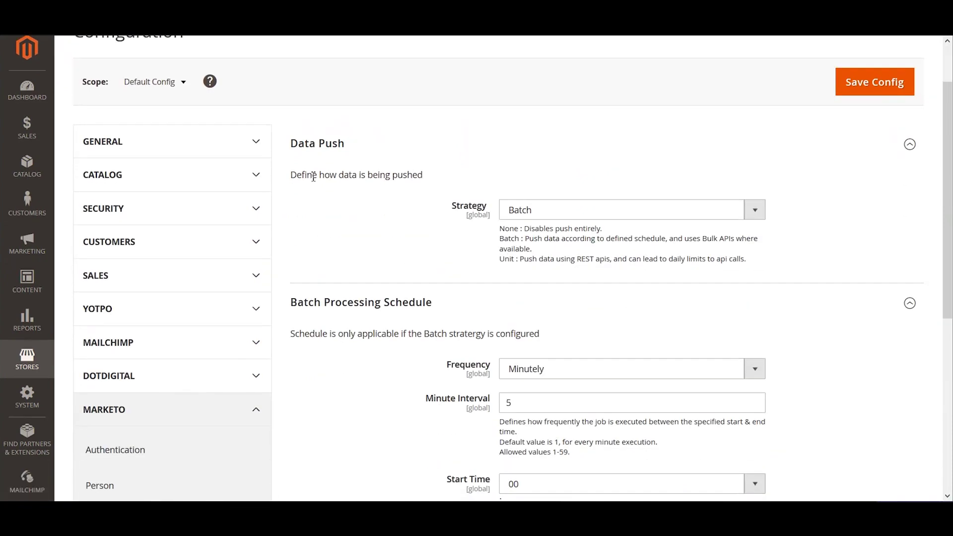
key("ctrl+a")
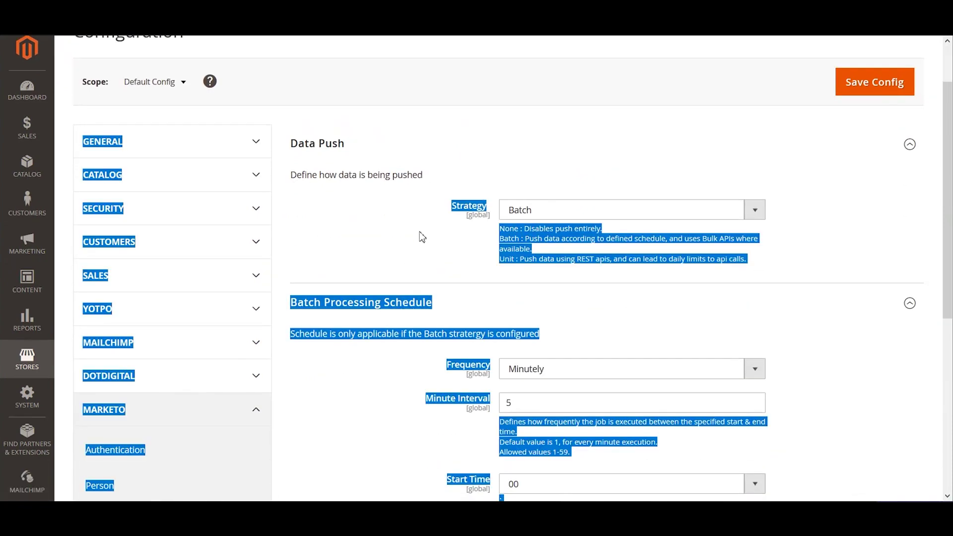
left_click(534, 253)
left_click(556, 220)
left_click(484, 241)
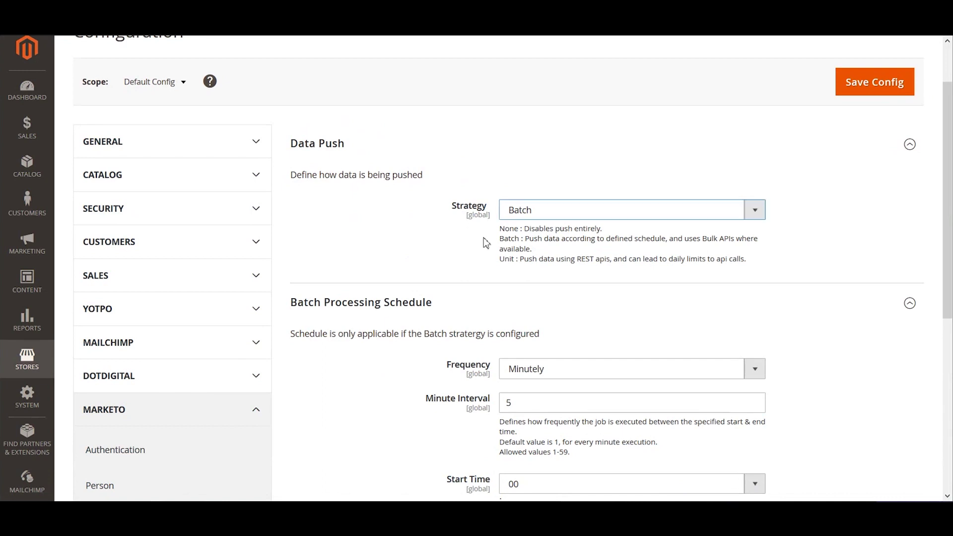
left_click(551, 212)
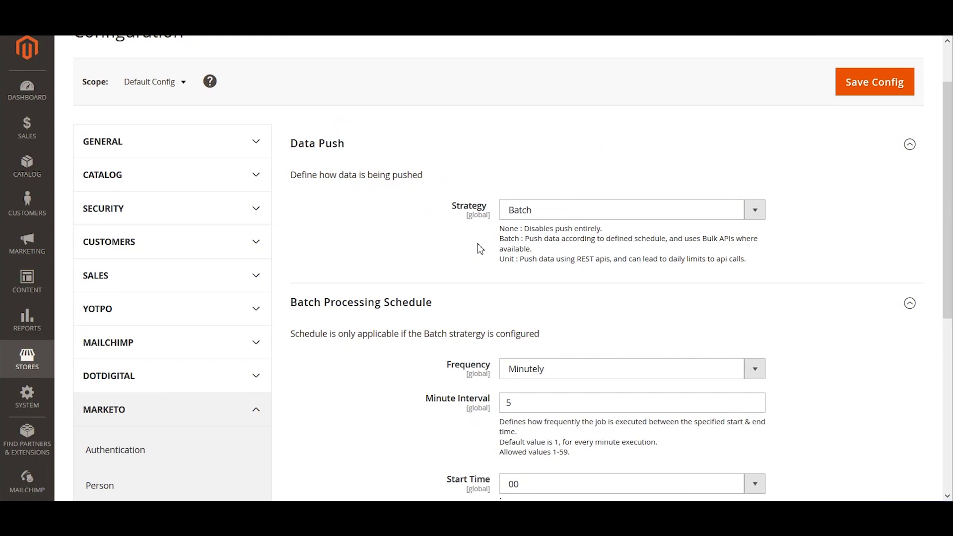
scroll(556, 258, "down", 4)
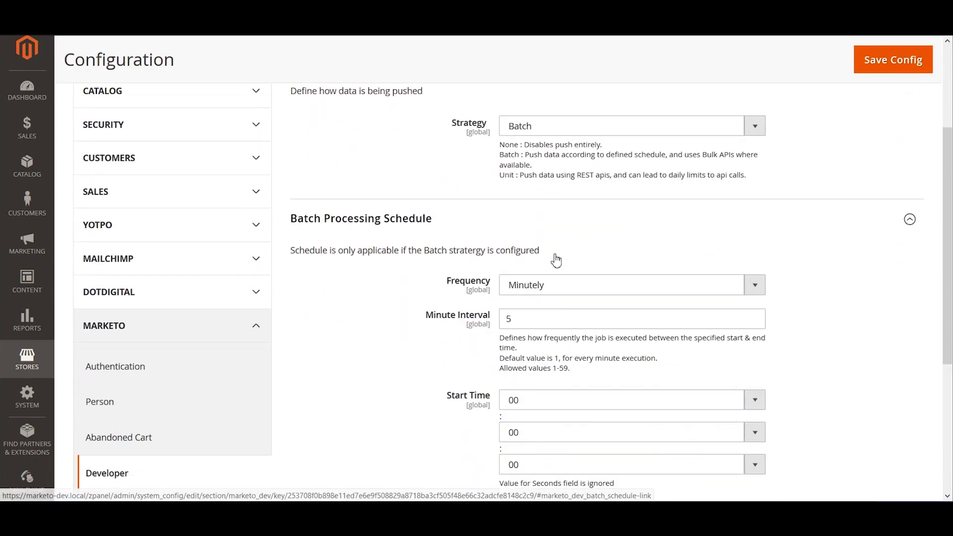
left_click_drag(310, 138, 557, 142)
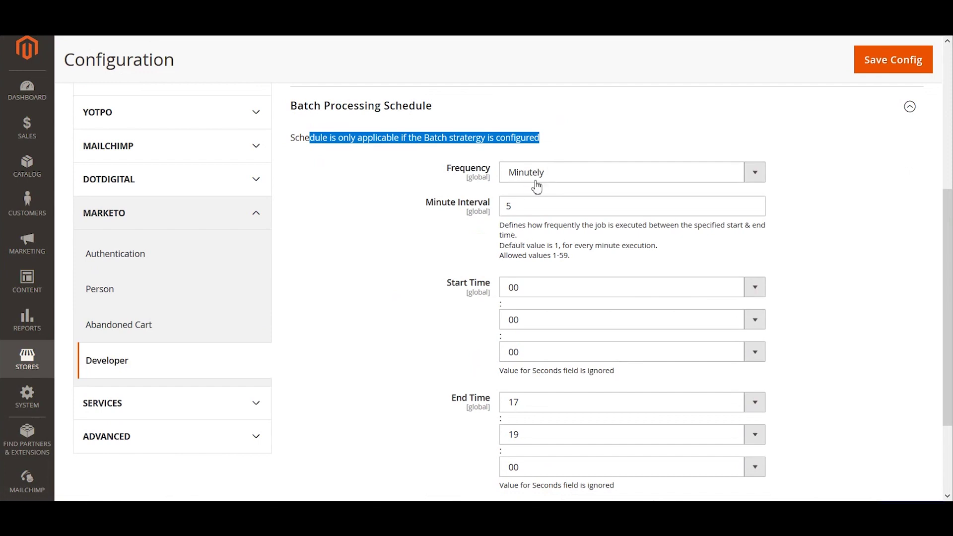
key("Down")
key("Down")
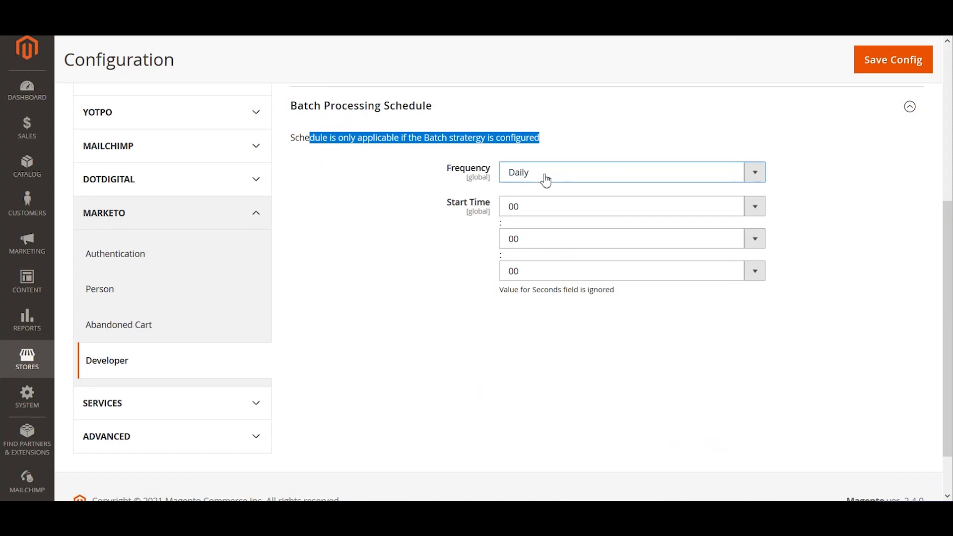
left_click(529, 215)
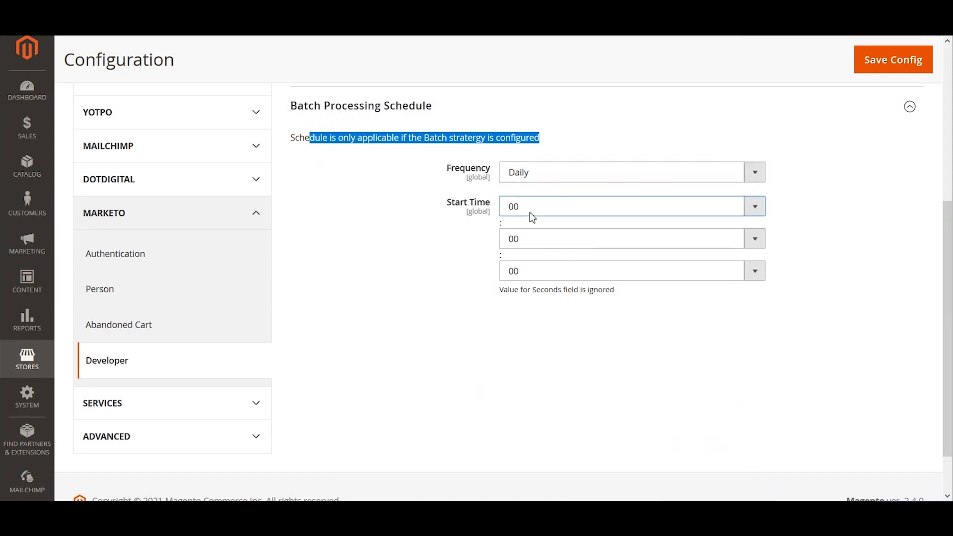
left_click(436, 255)
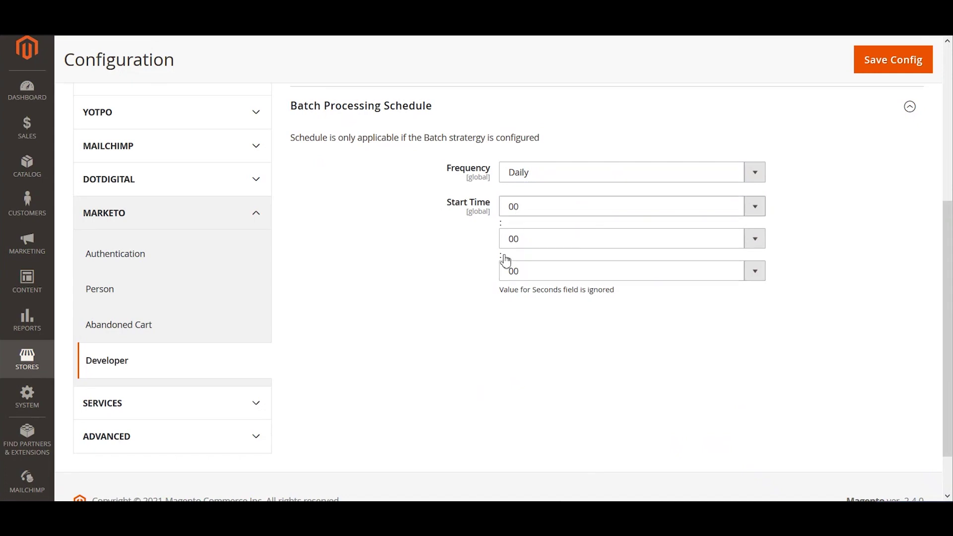
scroll(504, 260, "up", 4)
scroll(505, 266, "up", 1)
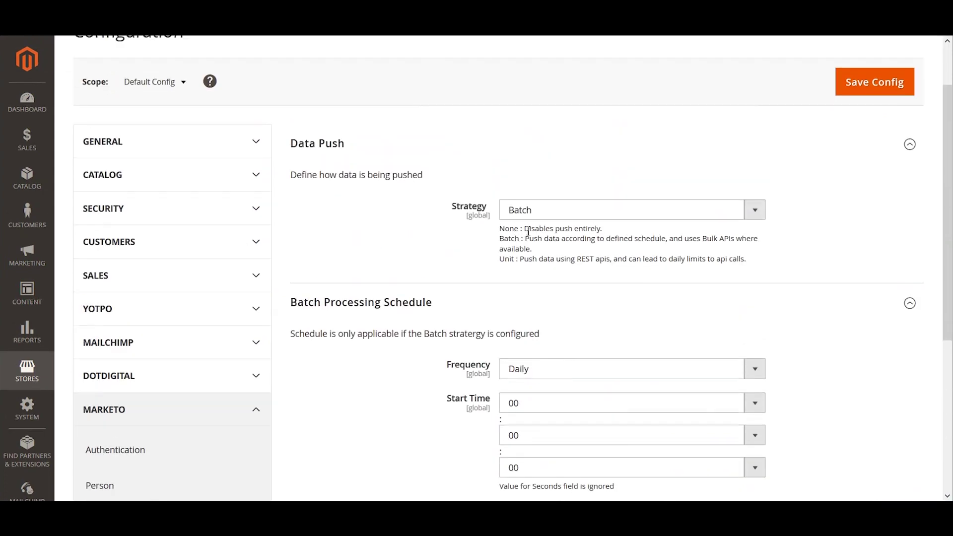
left_click(569, 369)
left_click(532, 413)
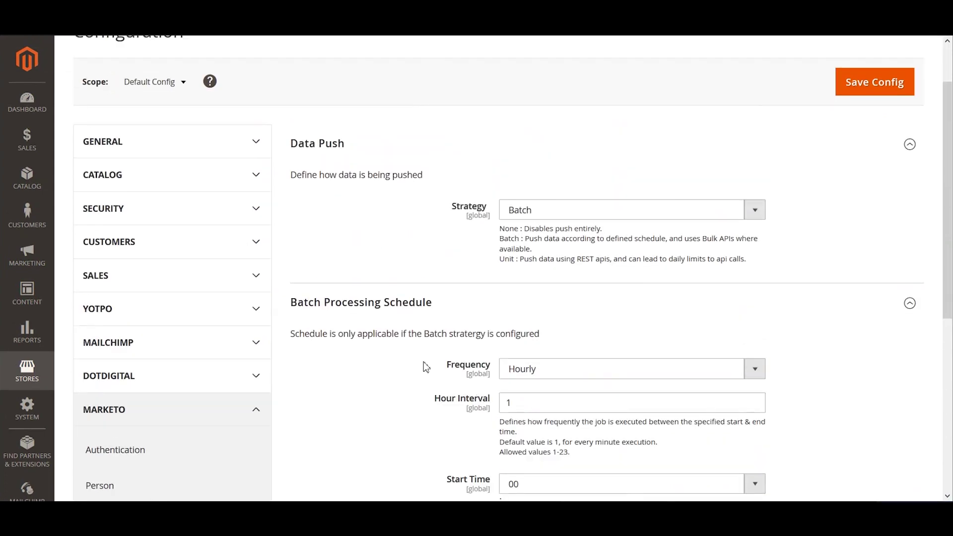
scroll(530, 275, "down", 3)
left_click_drag(531, 275, 481, 269)
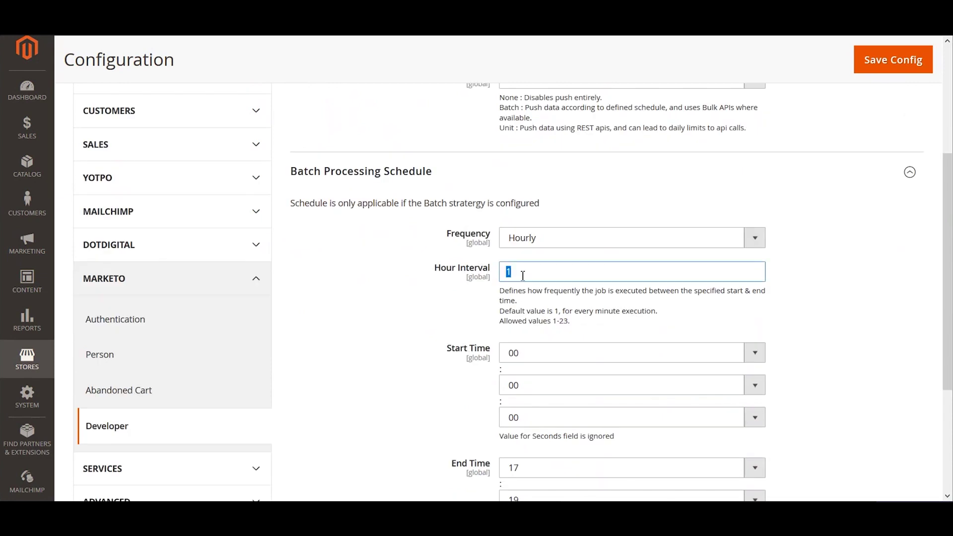
type("2")
left_click(464, 371)
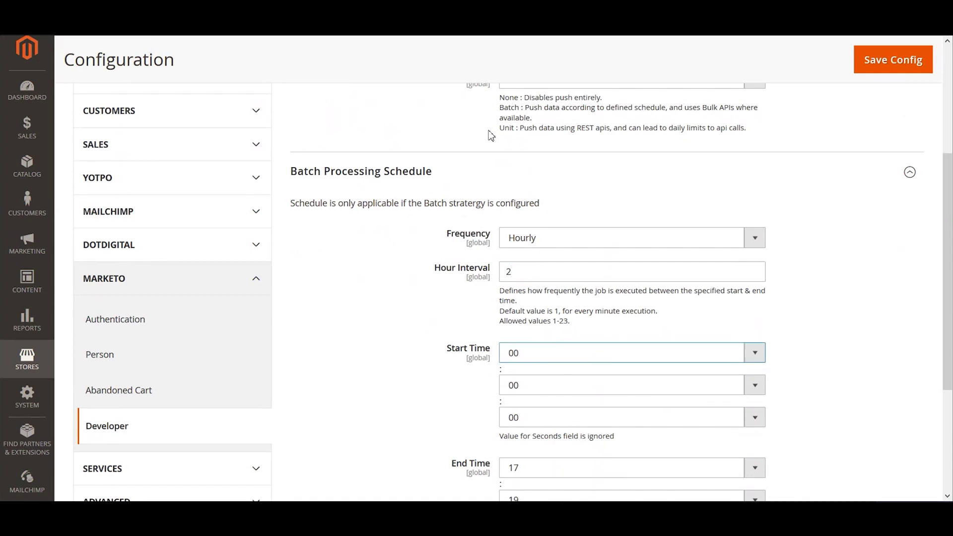
type("06")
scroll(441, 412, "down", 1)
scroll(441, 412, "down", 2)
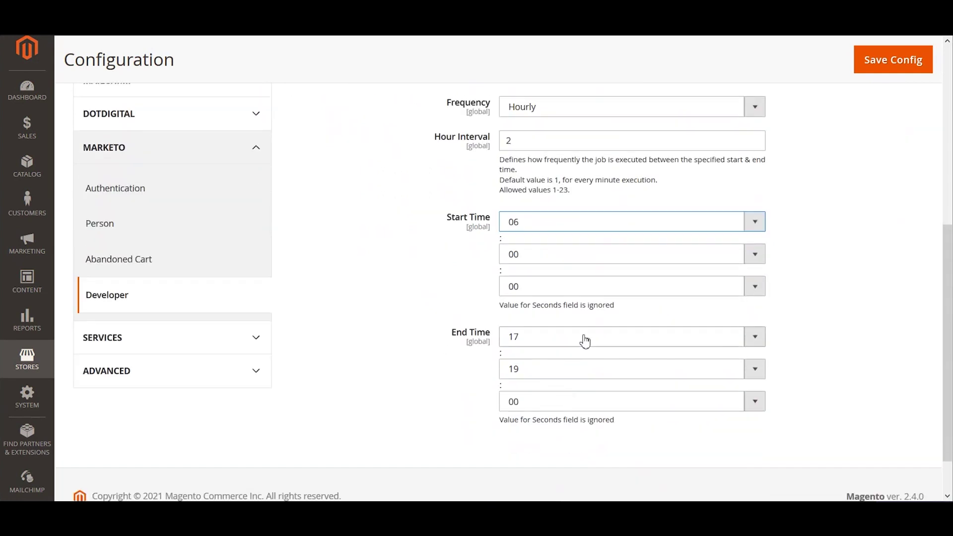
left_click(581, 336)
type("22")
left_click(435, 403)
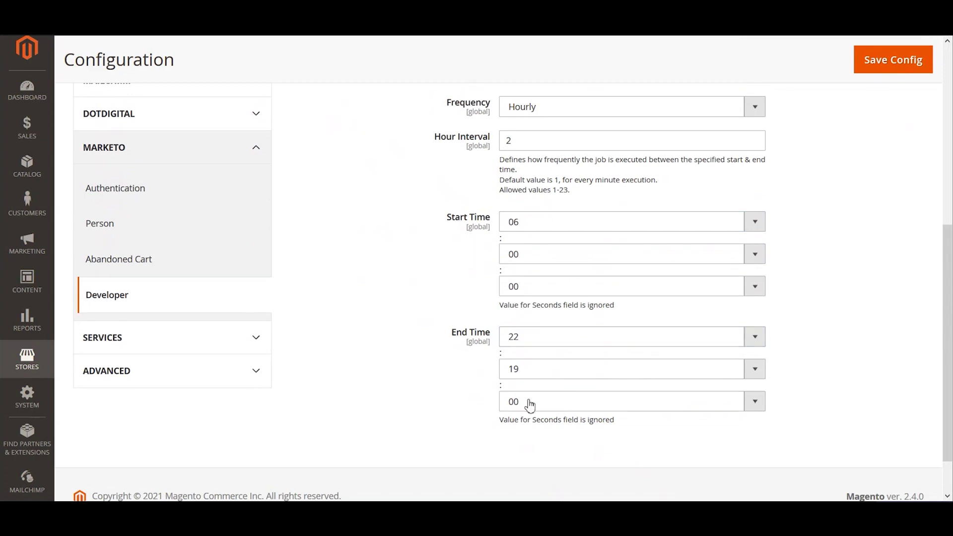
scroll(496, 407, "up", 3)
scroll(447, 394, "down", 3)
scroll(449, 456, "up", 3)
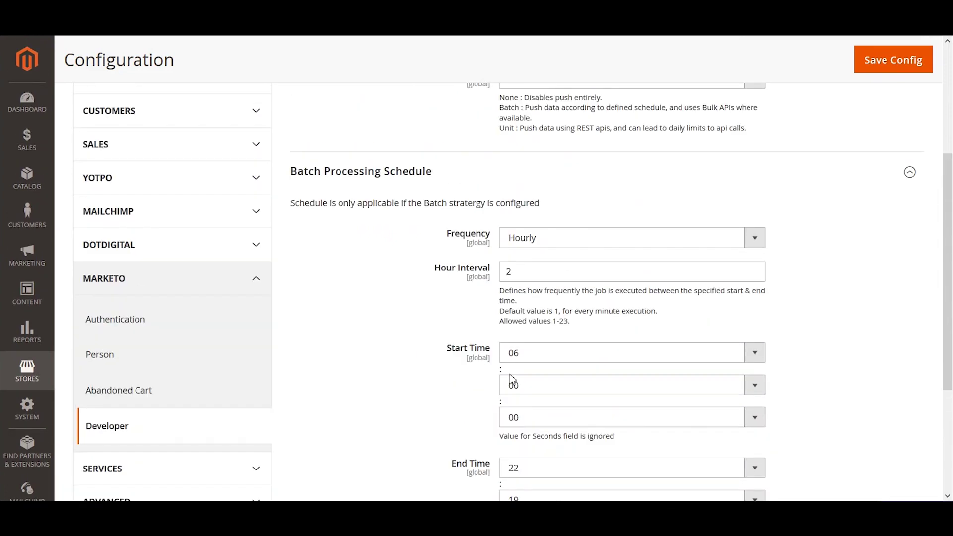
scroll(510, 379, "up", 3)
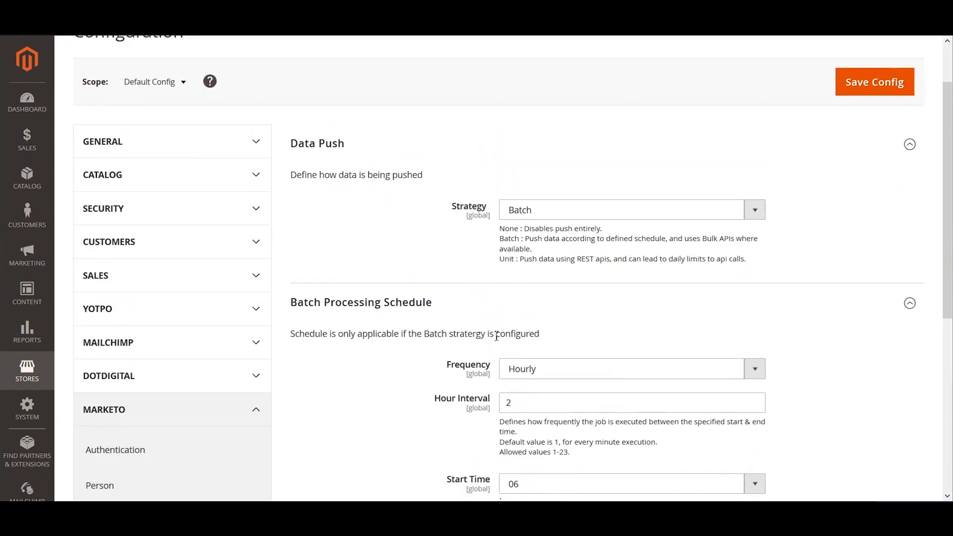
scroll(496, 337, "down", 2)
scroll(538, 385, "down", 3)
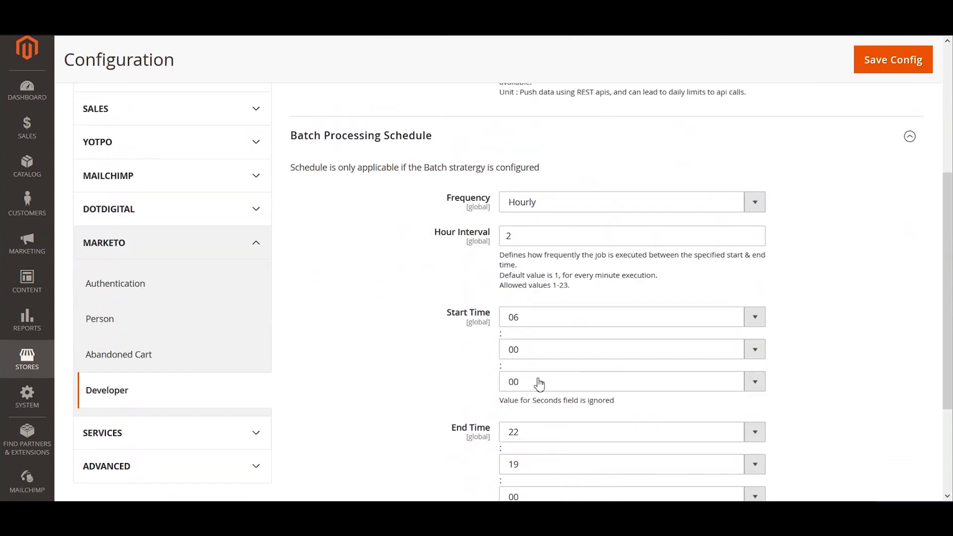
scroll(529, 391, "up", 3)
Switch the Data Push Strategy from Batch to Unit/Single and review the strategy descriptions
left_click(528, 147)
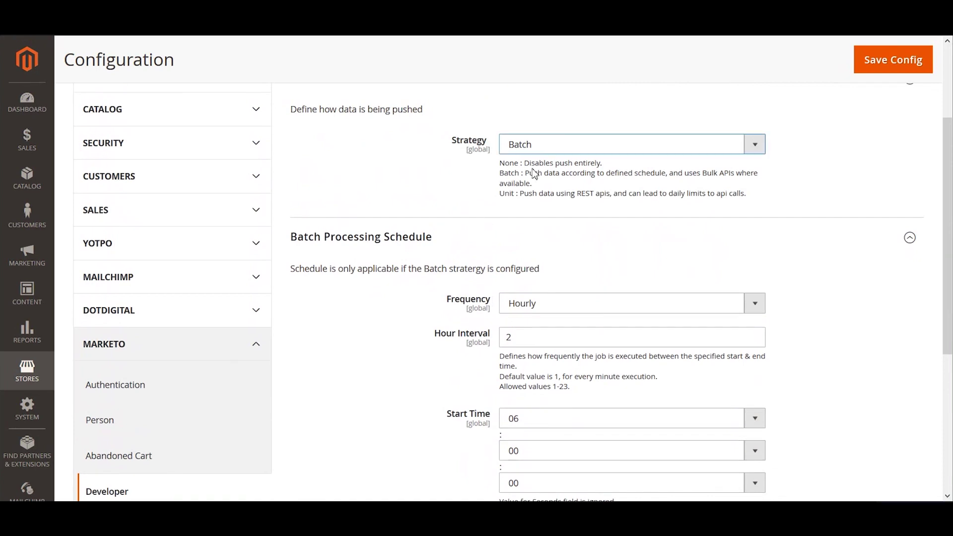
left_click(528, 191)
left_click_drag(504, 169, 760, 205)
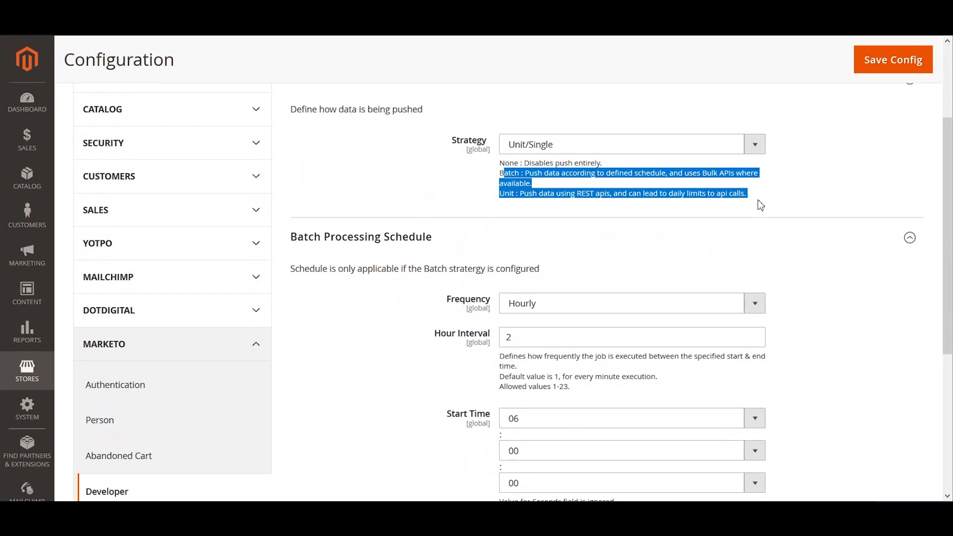
left_click_drag(760, 201, 497, 172)
left_click(479, 191)
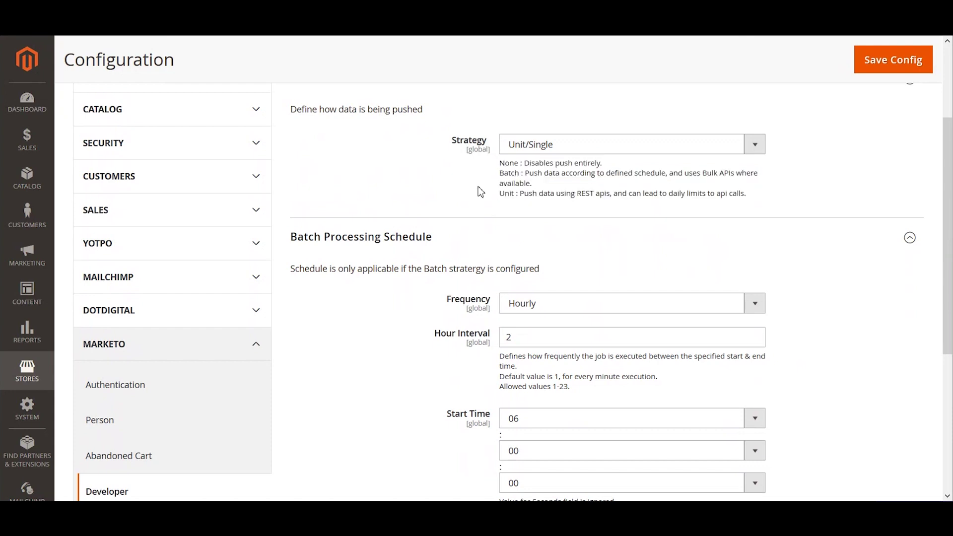
scroll(465, 224, "down", 3)
scroll(426, 316, "down", 3)
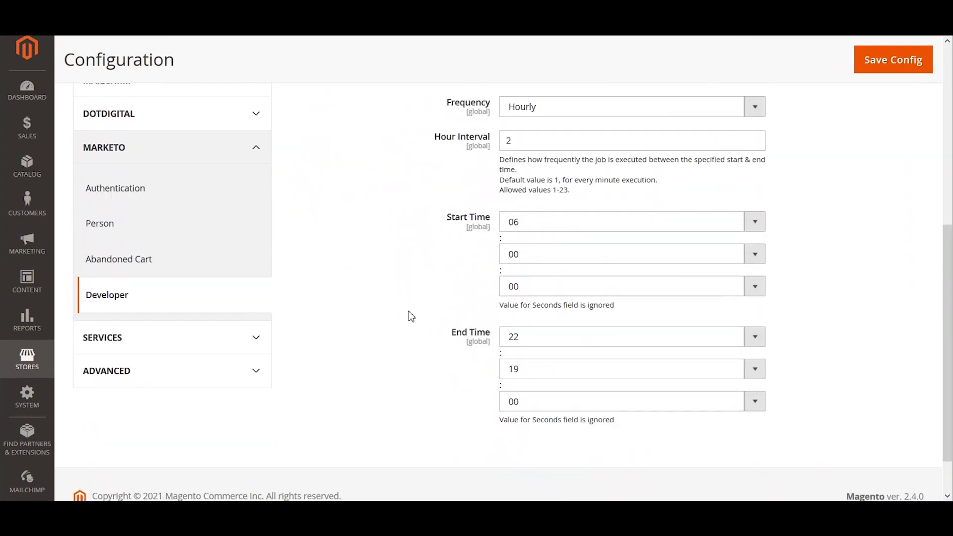
scroll(410, 323, "up", 2)
scroll(397, 240, "up", 3)
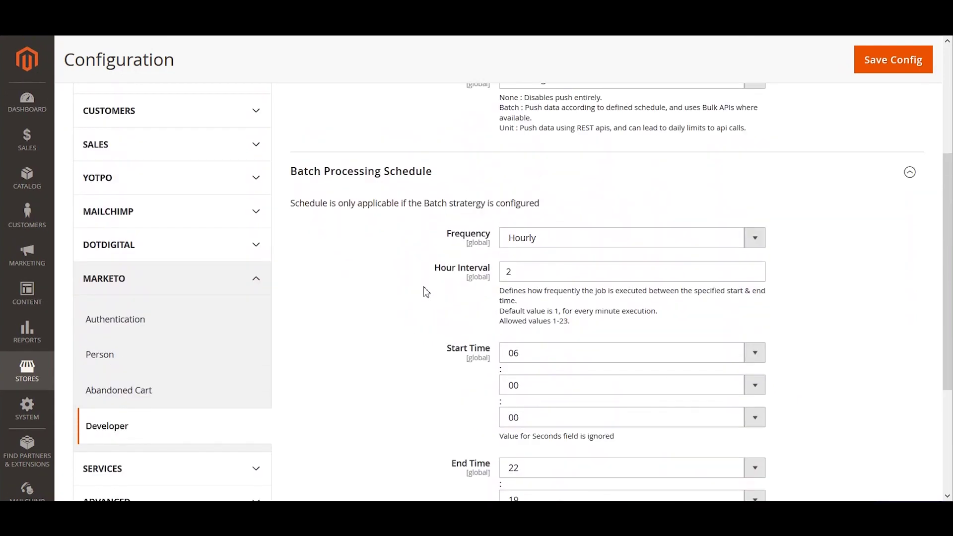
scroll(425, 291, "down", 1)
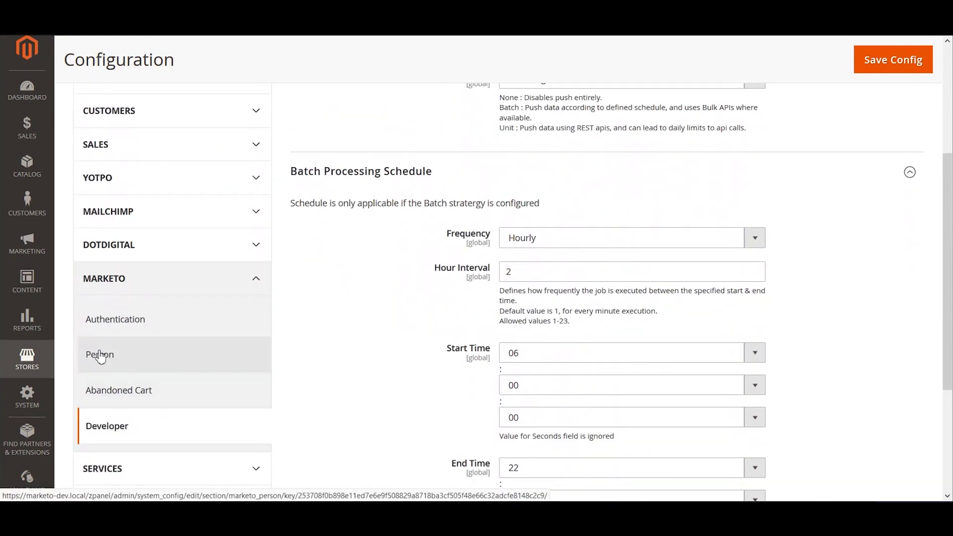
Open Marketo Person settings and leave Partitions on its system default value
left_click(170, 362)
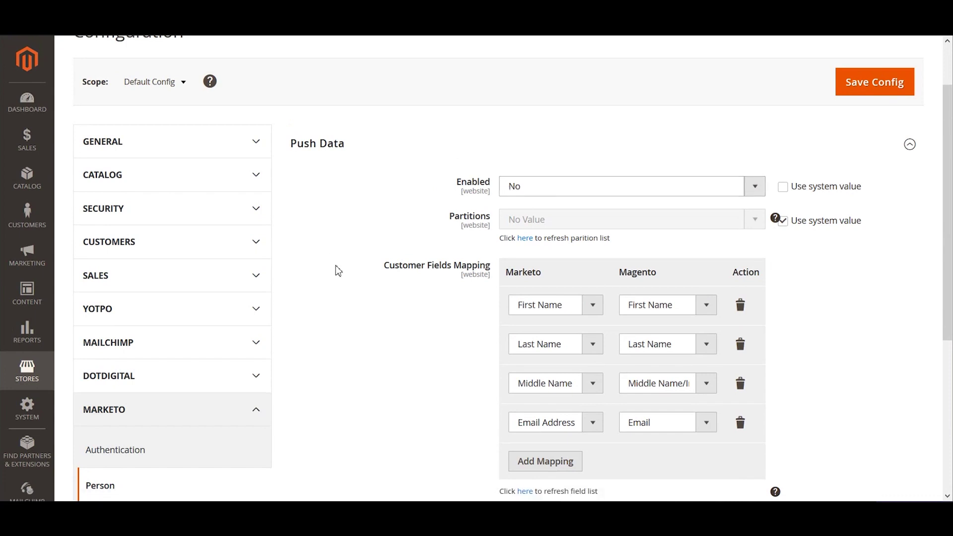
scroll(382, 343, "down", 1)
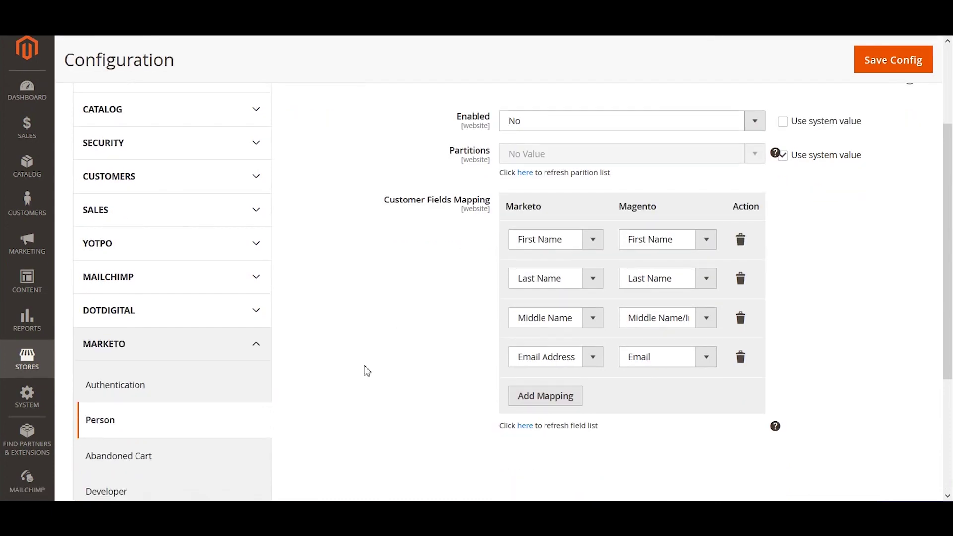
scroll(128, 439, "up", 1)
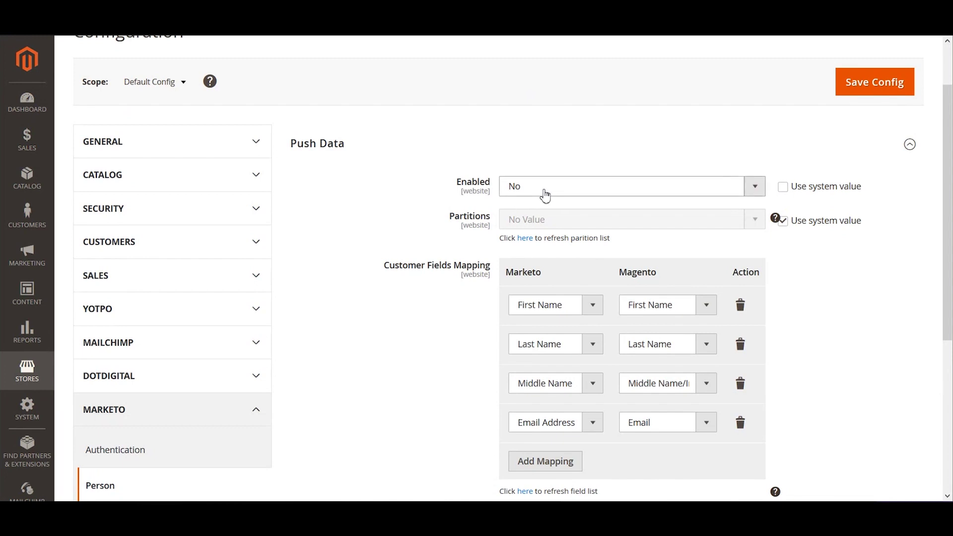
left_click(781, 224)
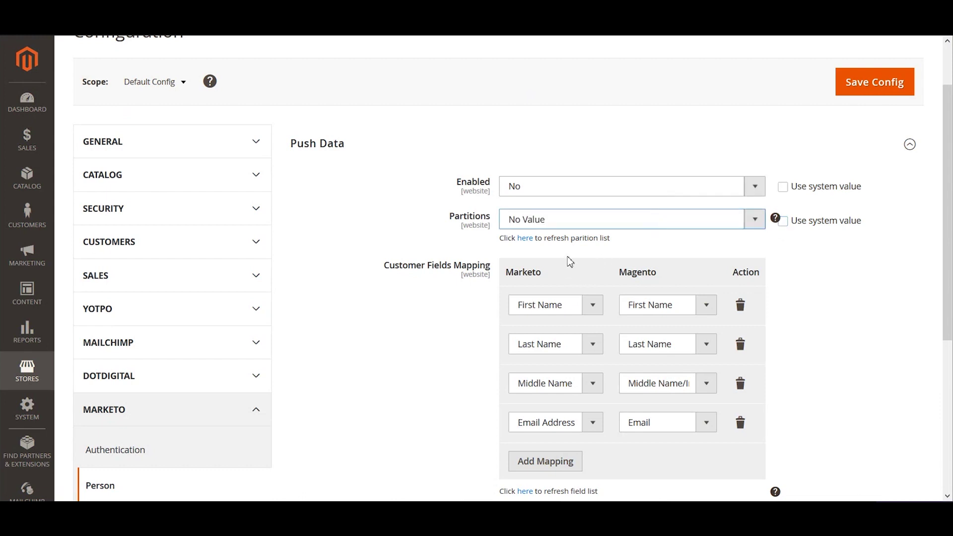
left_click(784, 224)
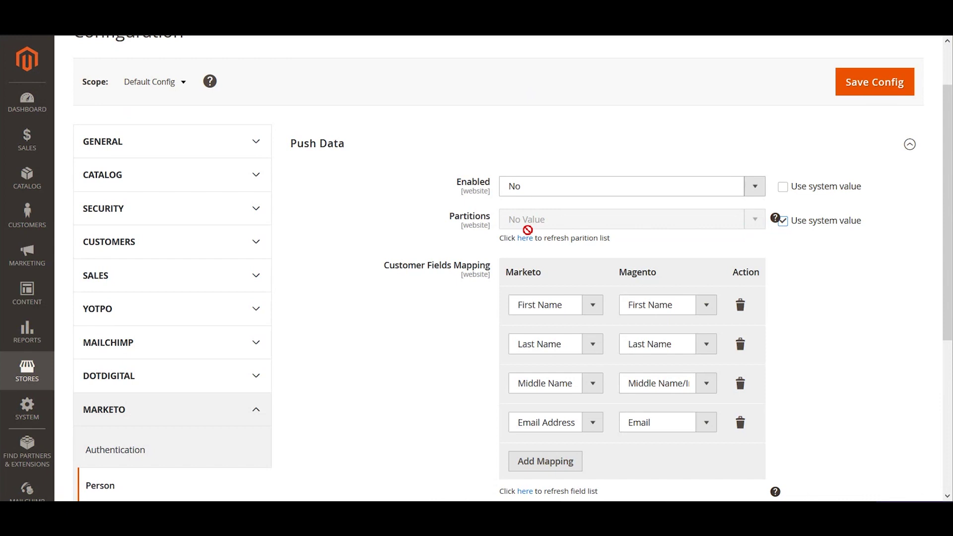
scroll(527, 230, "down", 1)
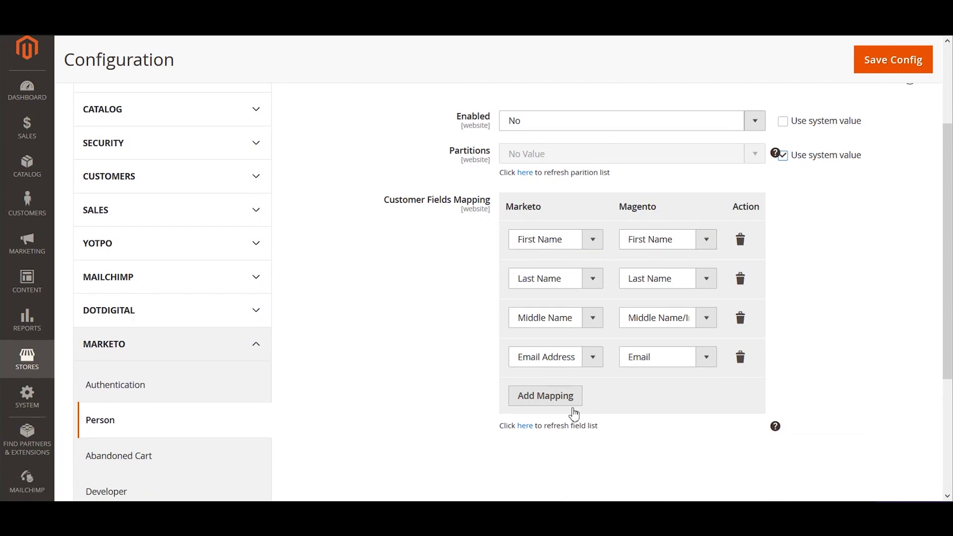
left_click(560, 247)
left_click(665, 243)
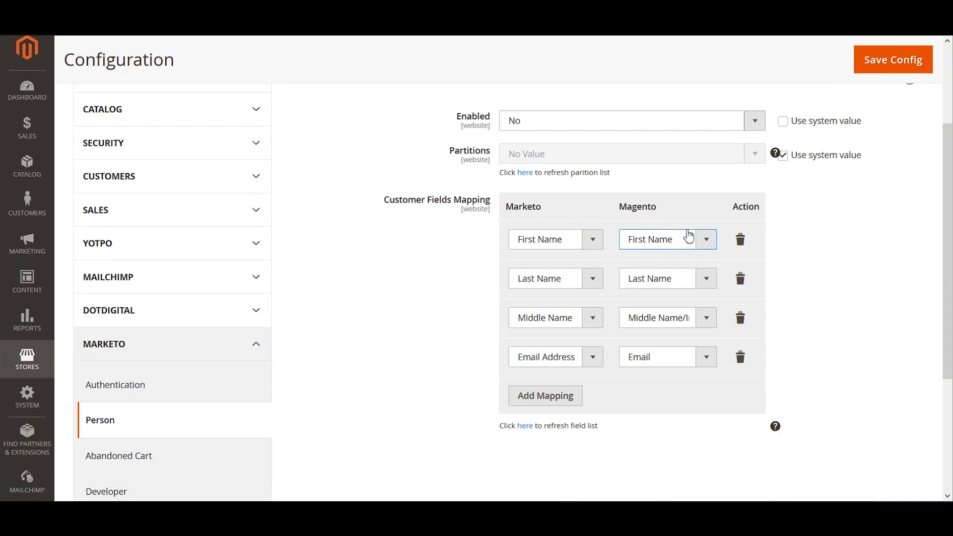
left_click(695, 211)
left_click(563, 247)
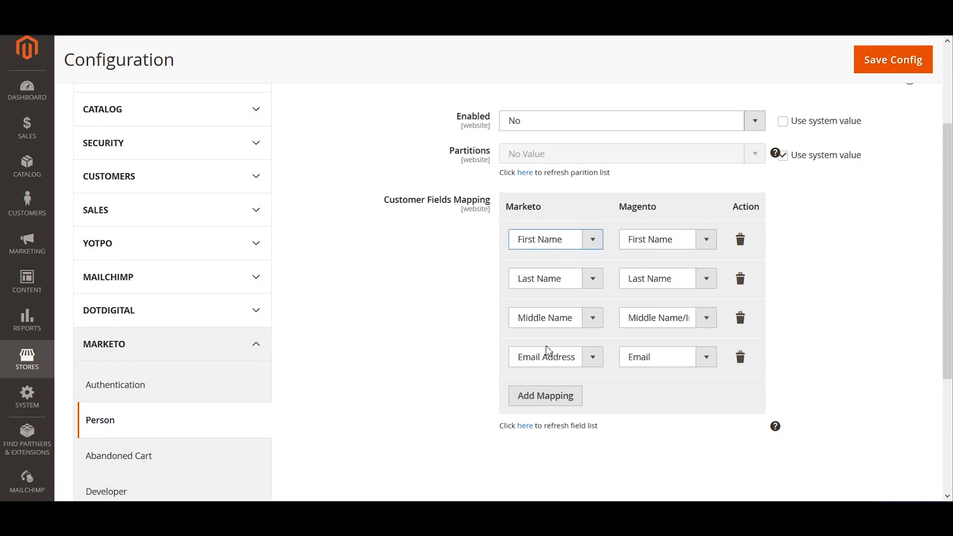
left_click(405, 322)
scroll(511, 348, "down", 1)
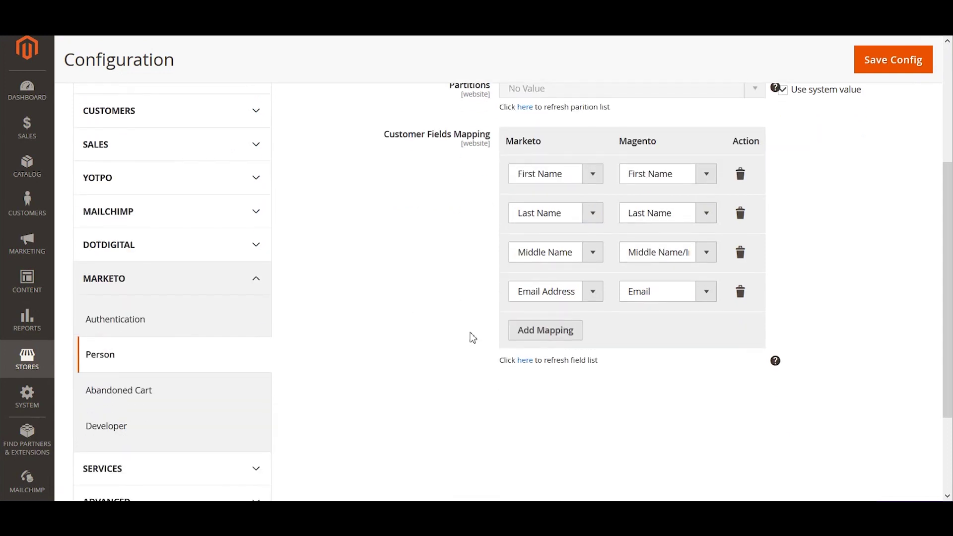
left_click(545, 338)
left_click(562, 378)
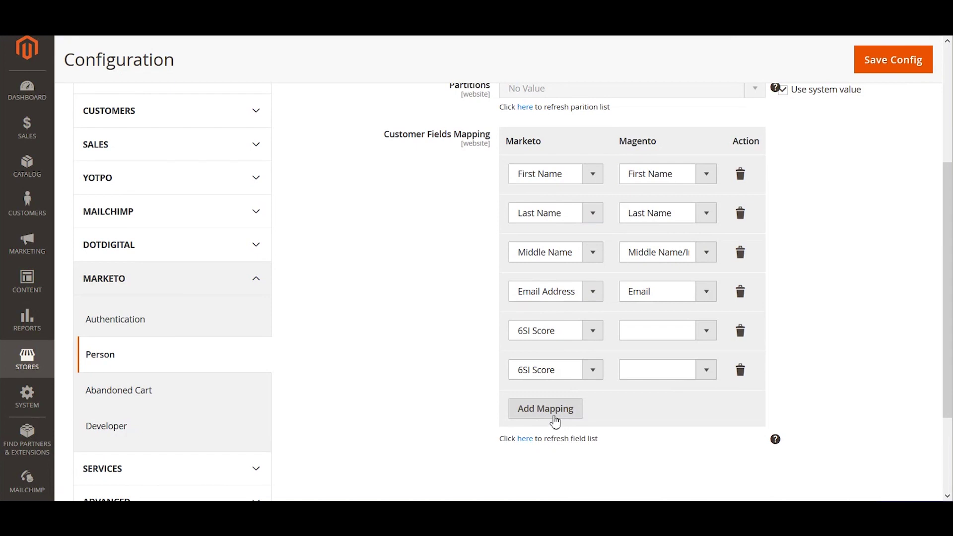
left_click(556, 416)
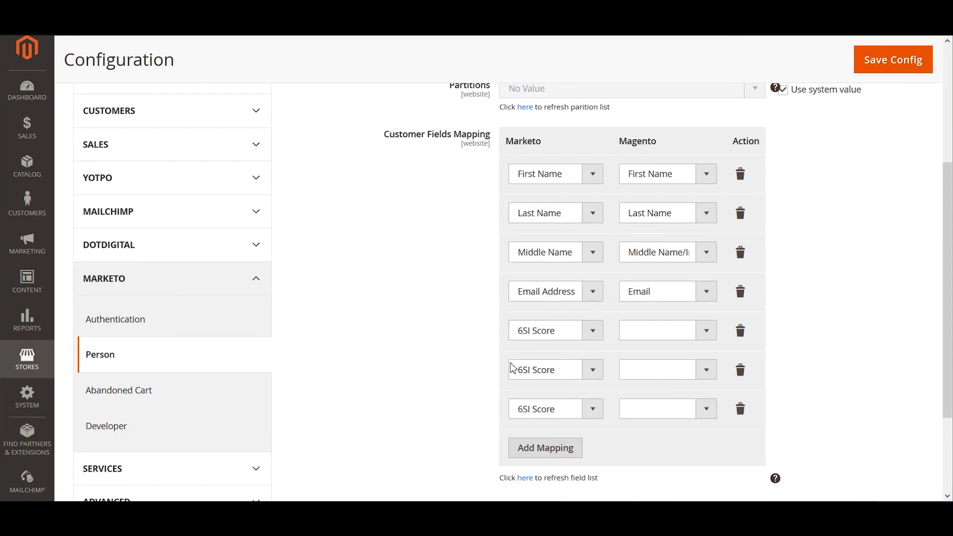
left_click(740, 334)
left_click(739, 336)
left_click(739, 336)
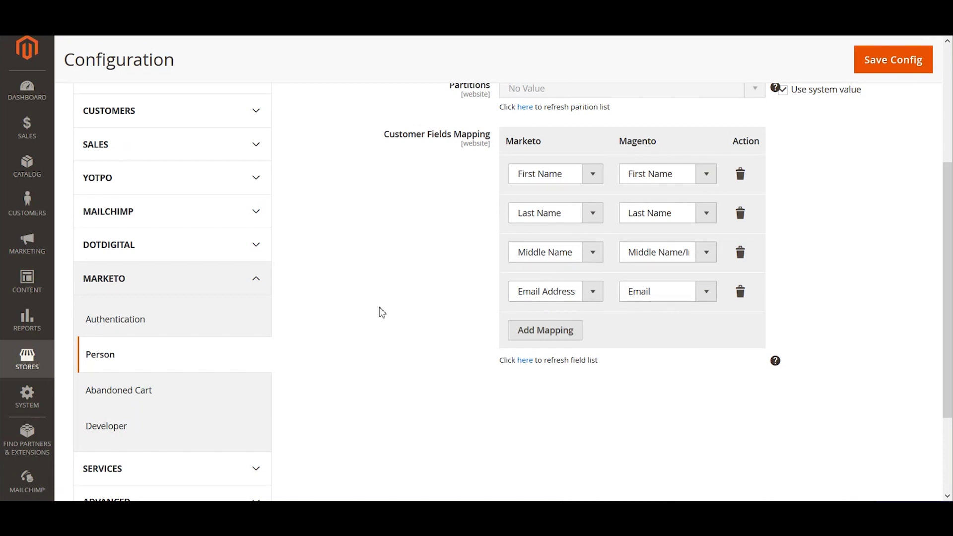
scroll(379, 311, "down", 1)
scroll(563, 187, "up", 2)
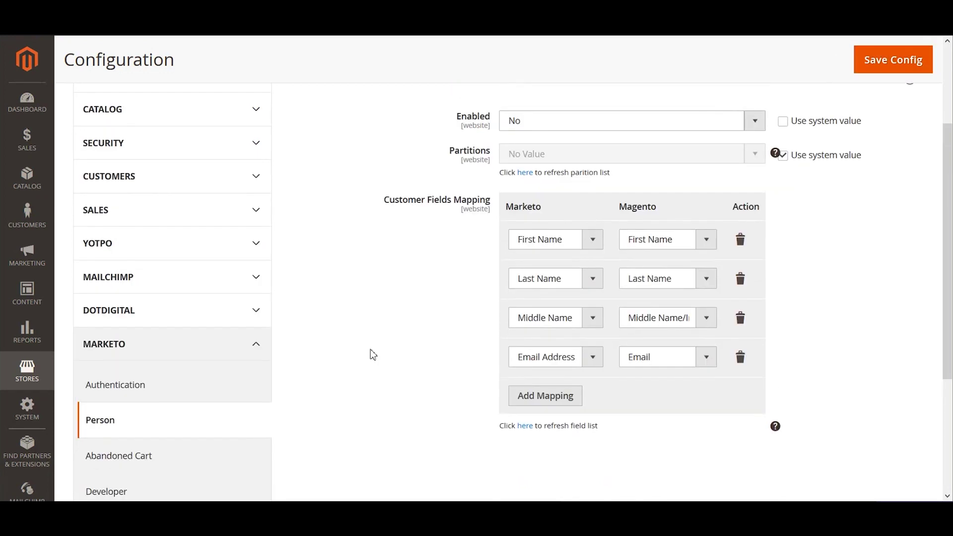
scroll(370, 351, "down", 2)
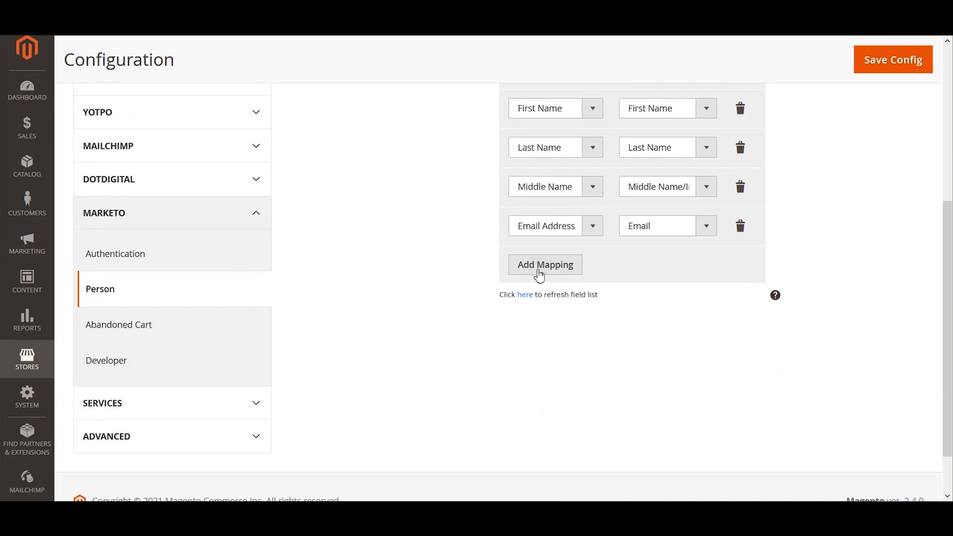
scroll(527, 300, "up", 1)
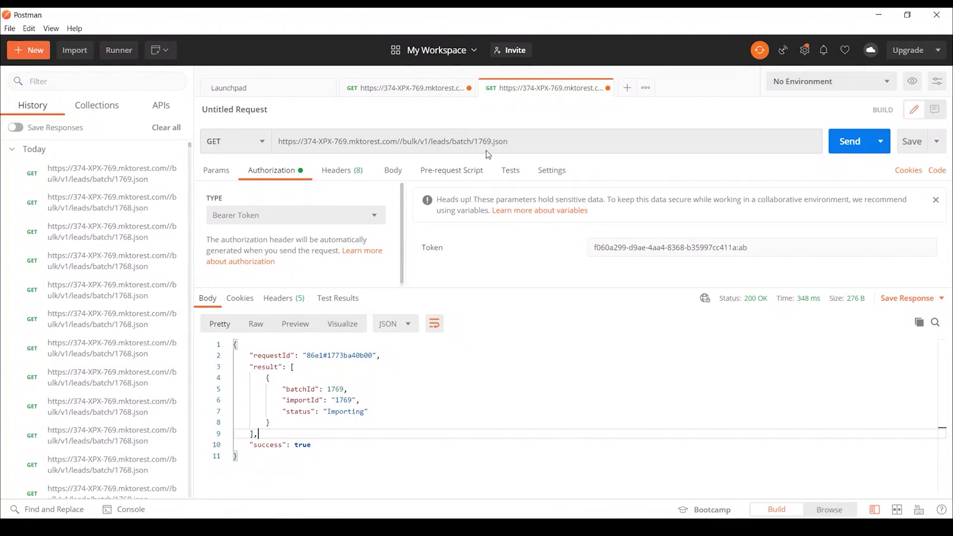
Resend the batch 1769 status request in Postman and restore its window
left_click_drag(507, 142, 284, 142)
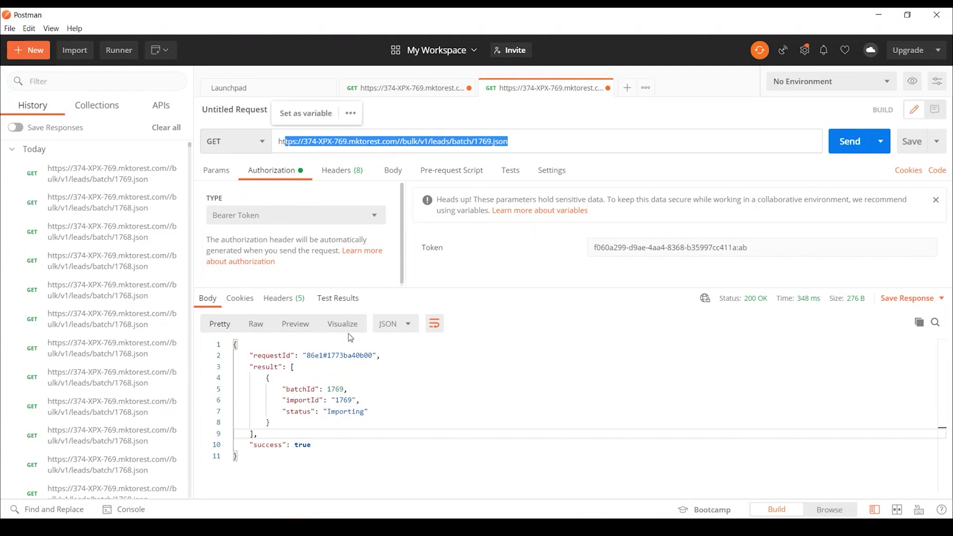
double_click(341, 411)
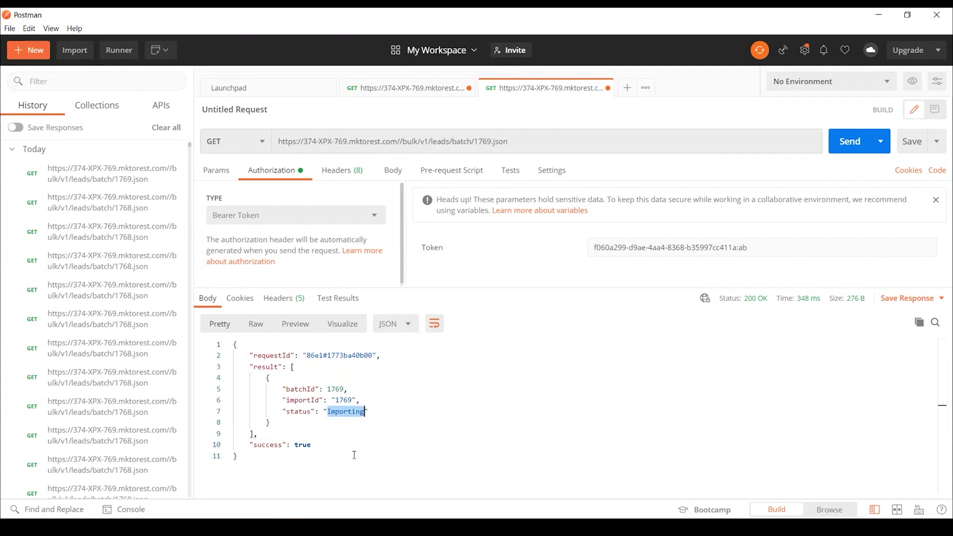
left_click(835, 152)
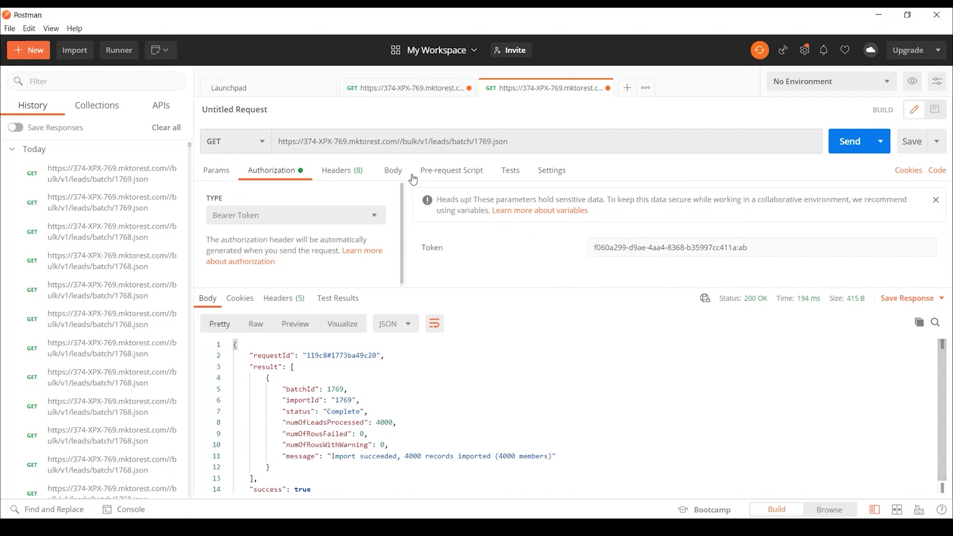
double_click(462, 20)
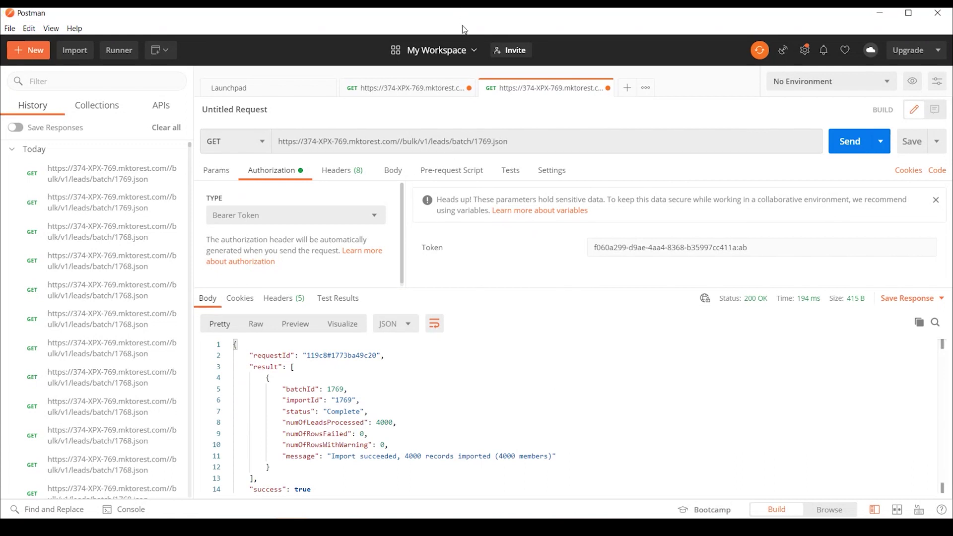
key("alt+Tab")
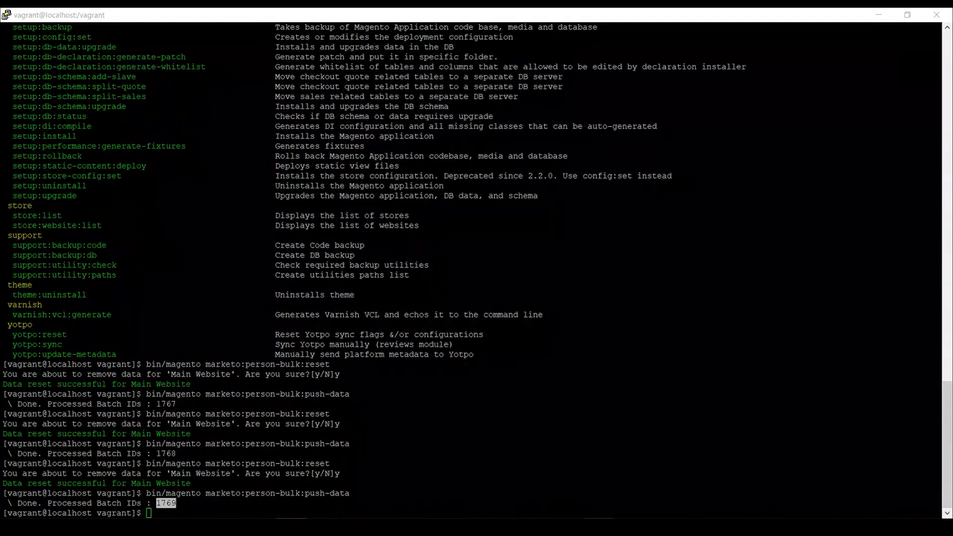
key("alt+Tab")
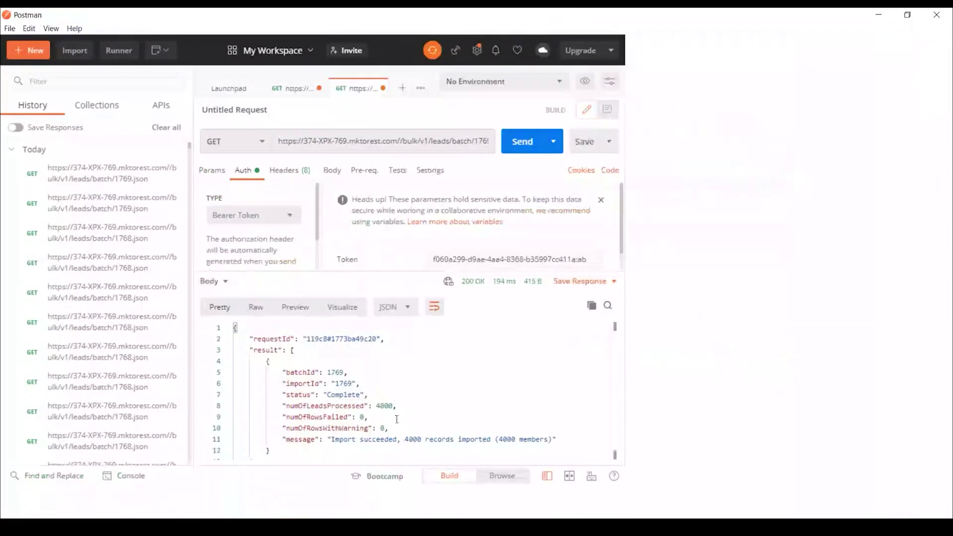
key("super+Up")
Confirm batch 1769 is Complete with 4000 leads processed, then return to the browser
left_click_drag(288, 411, 581, 455)
left_click(556, 459)
left_click(282, 389, "shift")
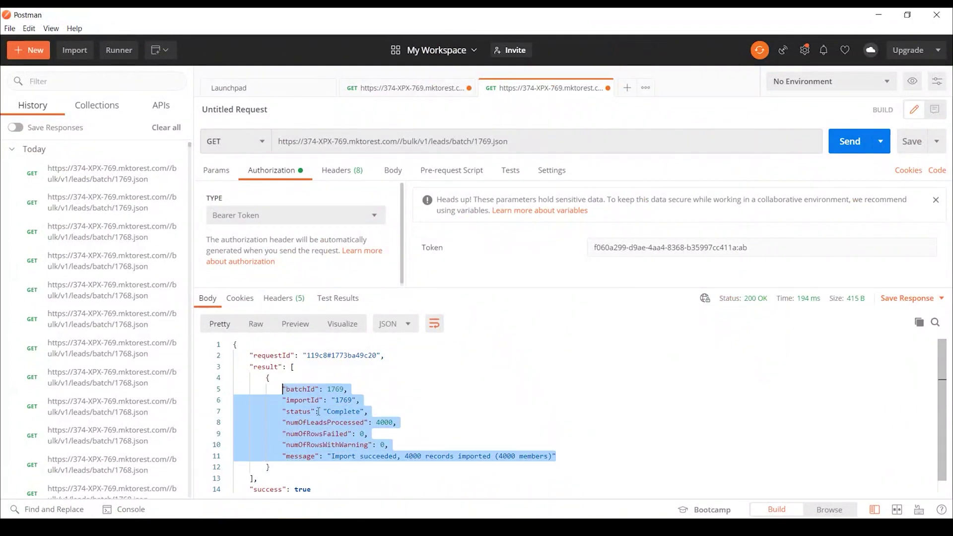
double_click(348, 412)
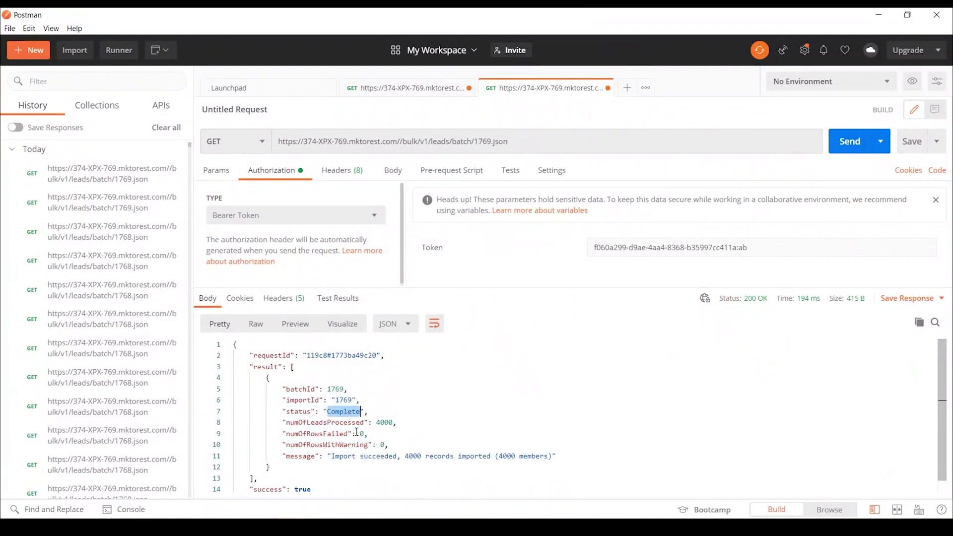
double_click(384, 422)
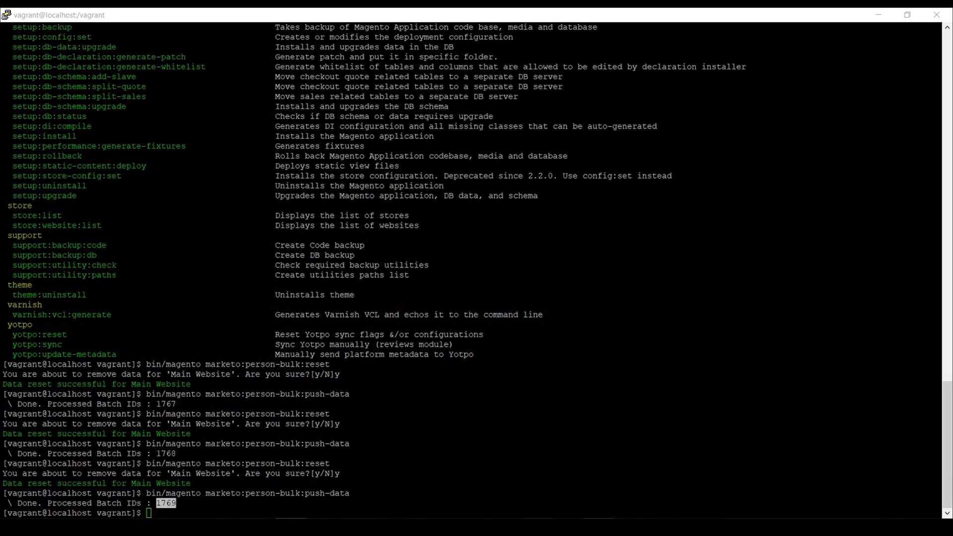
left_click(471, 474)
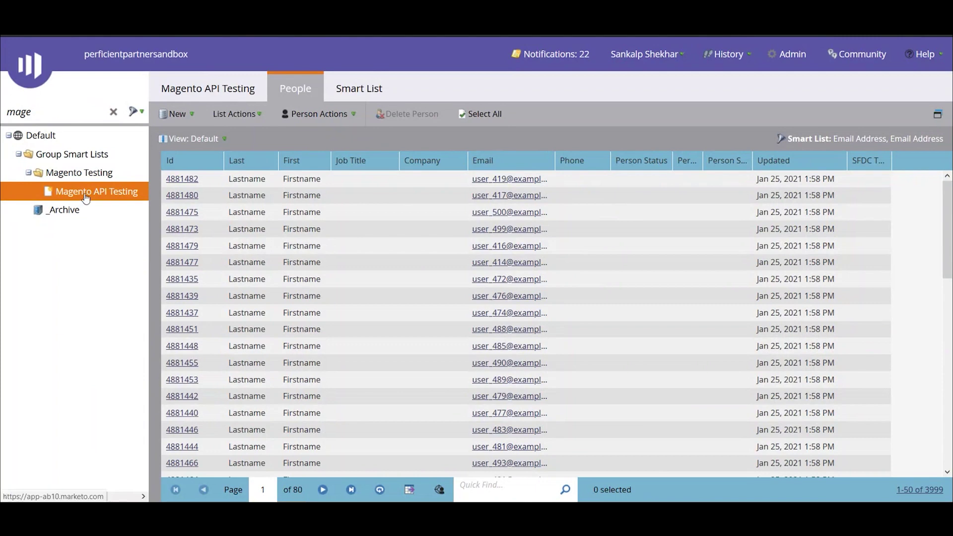
left_click(371, 87)
left_click(555, 191)
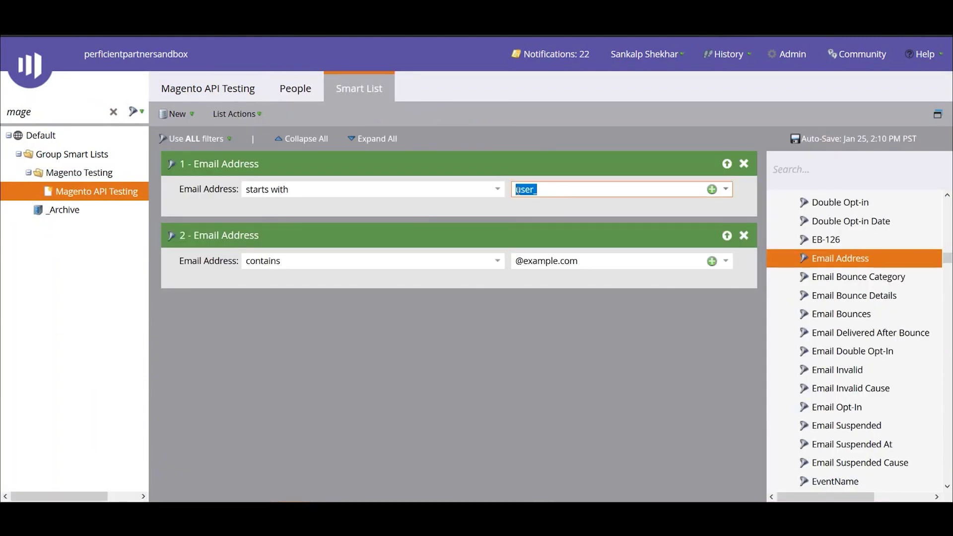
left_click(512, 261)
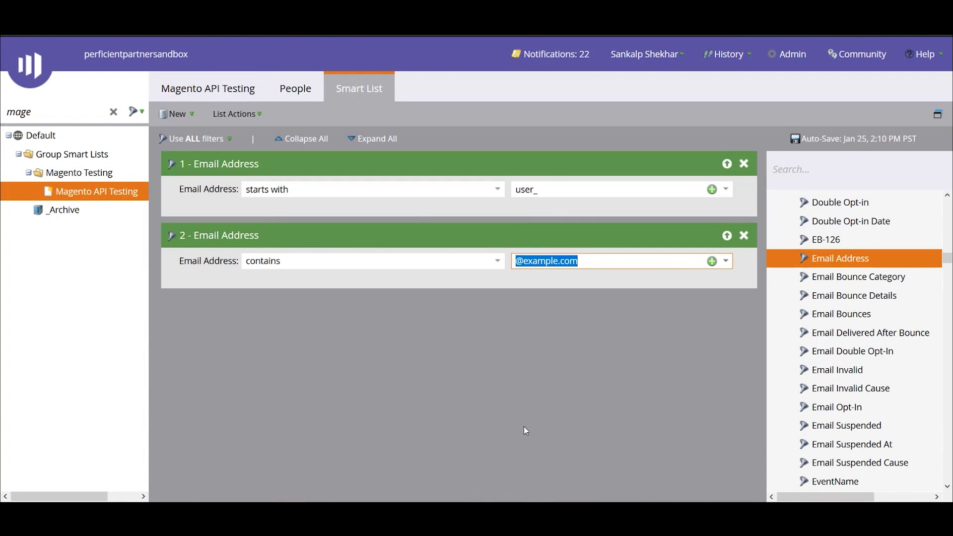
left_click(295, 88)
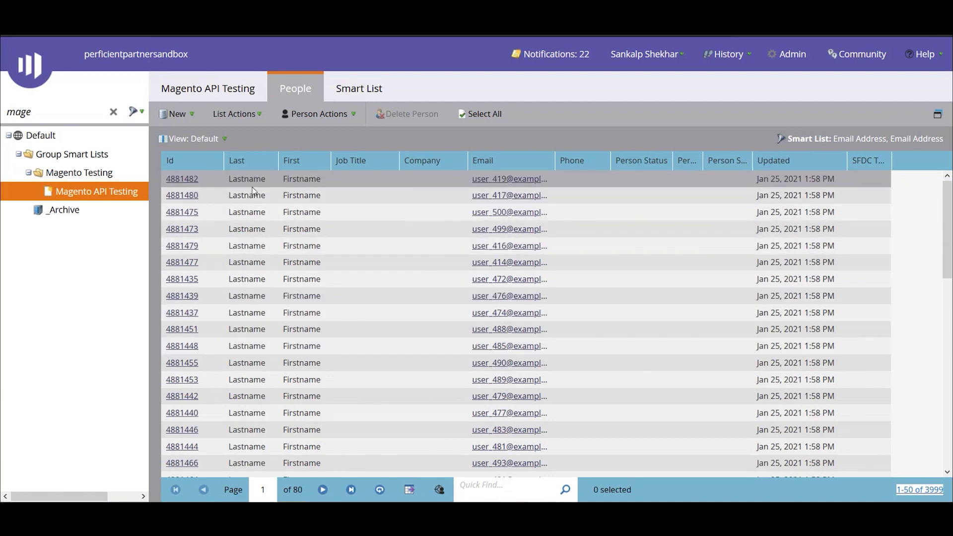
scroll(544, 287, "down", 10)
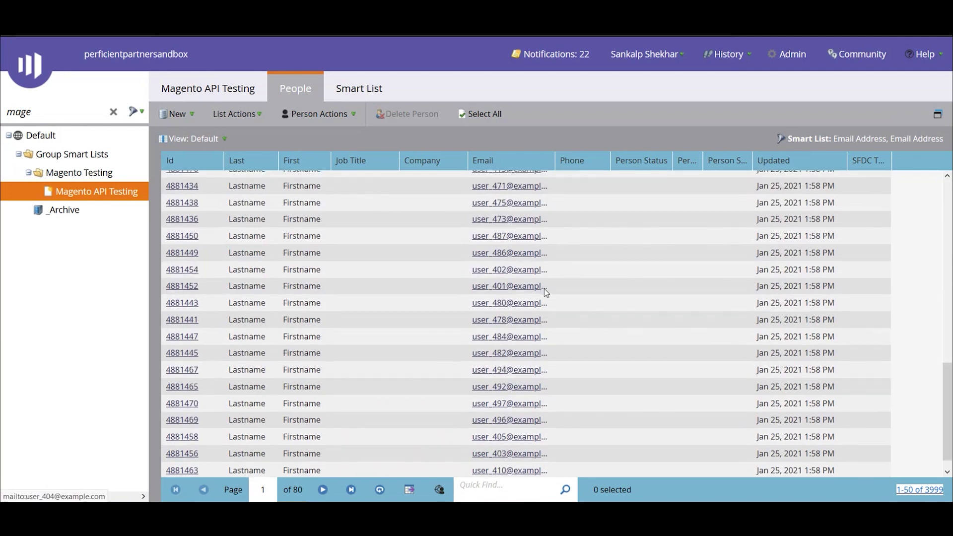
scroll(546, 294, "up", 10)
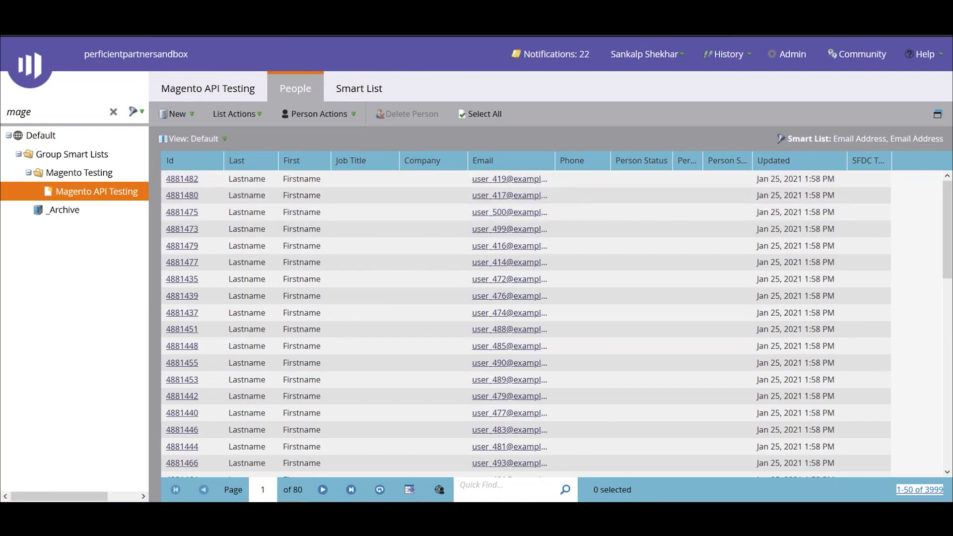
Enable Push Data for Marketo Abandoned Cart with a 24-hour abandonment threshold
left_click(606, 454)
left_click(135, 394)
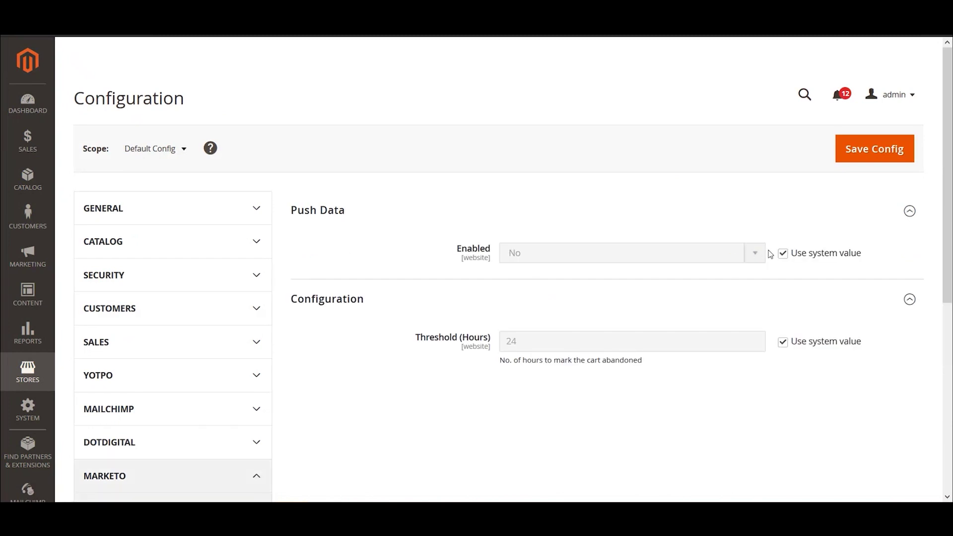
left_click(782, 254)
left_click(651, 286)
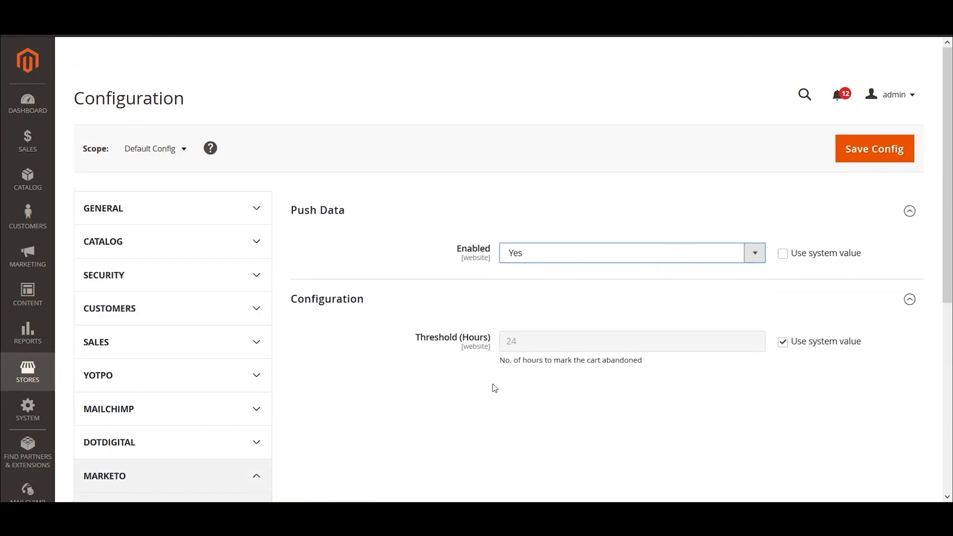
left_click(783, 342)
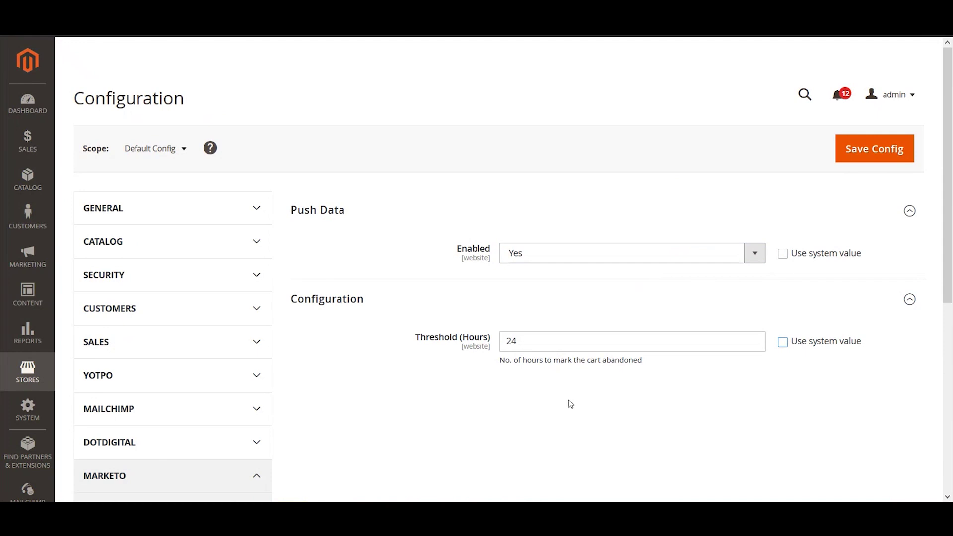
left_click_drag(534, 342, 474, 346)
left_click(448, 393)
left_click_drag(416, 339, 491, 342)
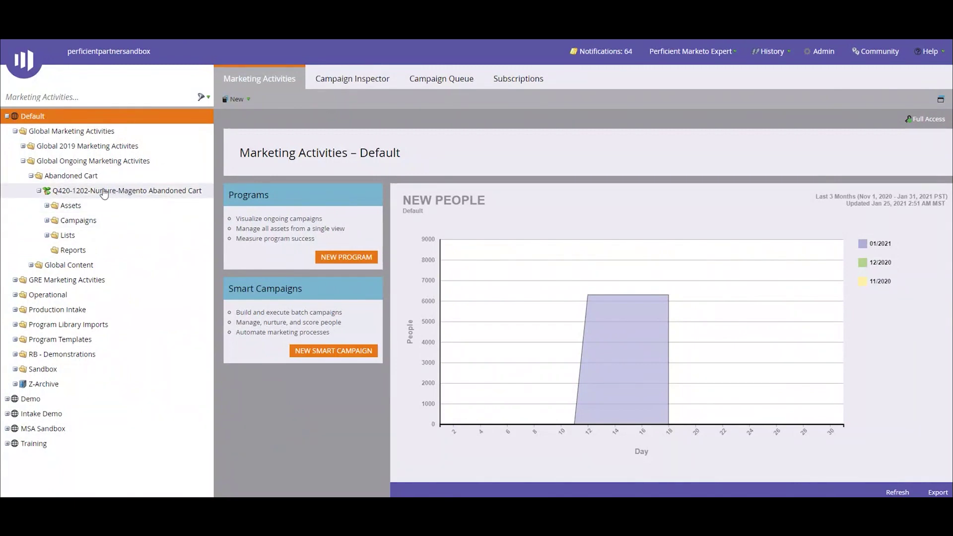
Expand the Q420 program's assets, view Email 1, then return to the program to see its tokens
left_click(46, 206)
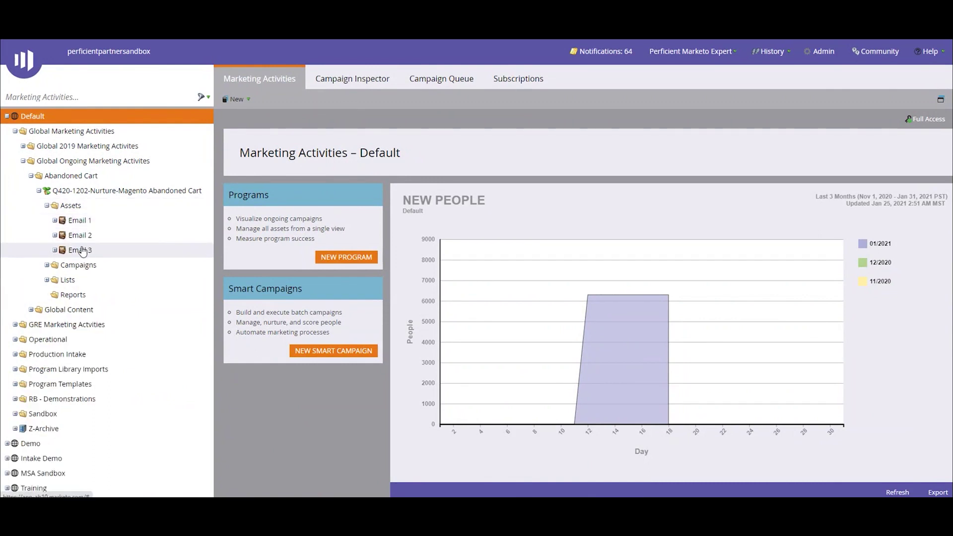
left_click(77, 222)
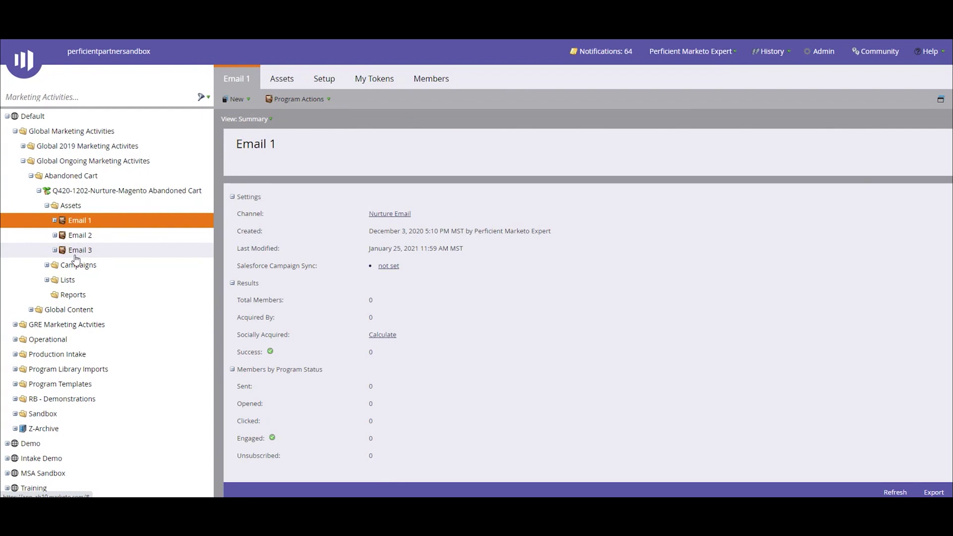
left_click(87, 193)
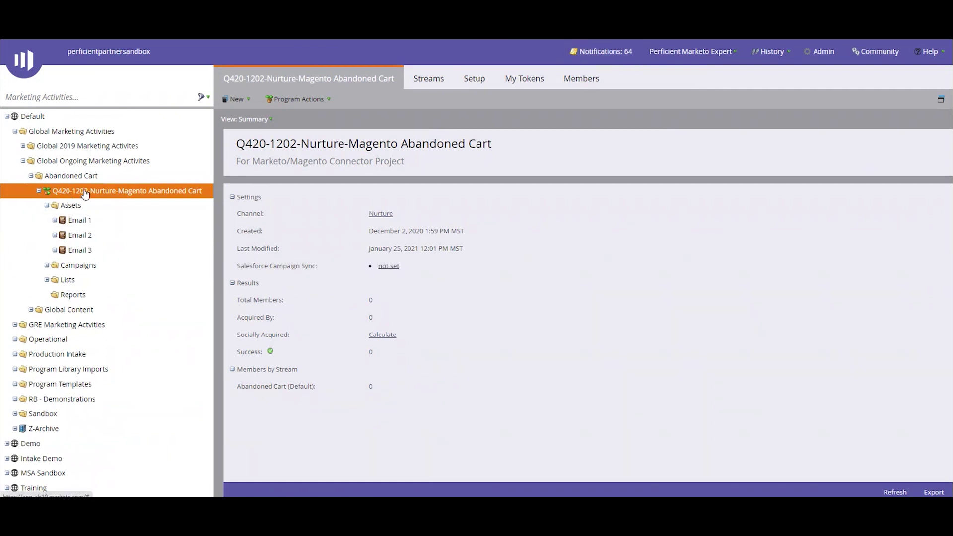
left_click(520, 80)
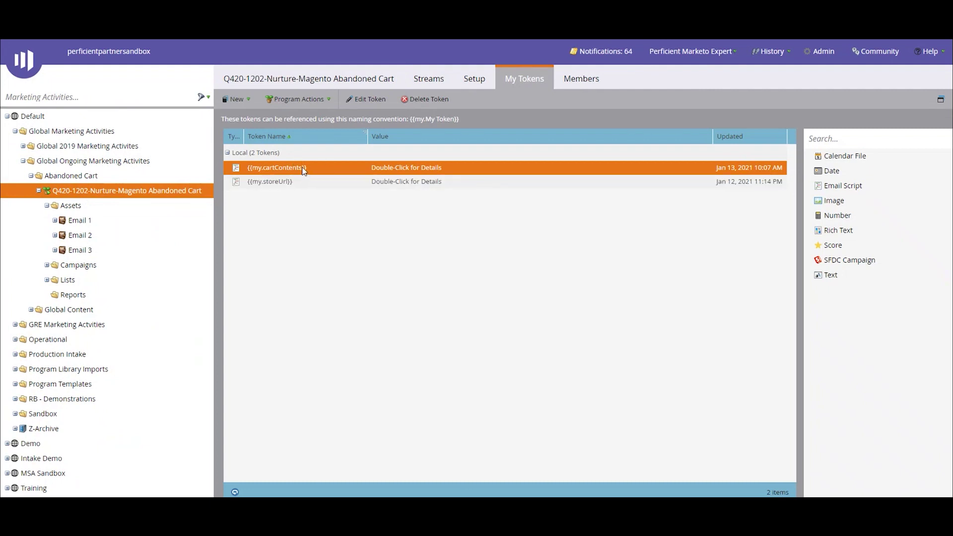
Review the {{my.cartContents}} Email Script token's code and cancel without saving changes
triple_click(304, 169)
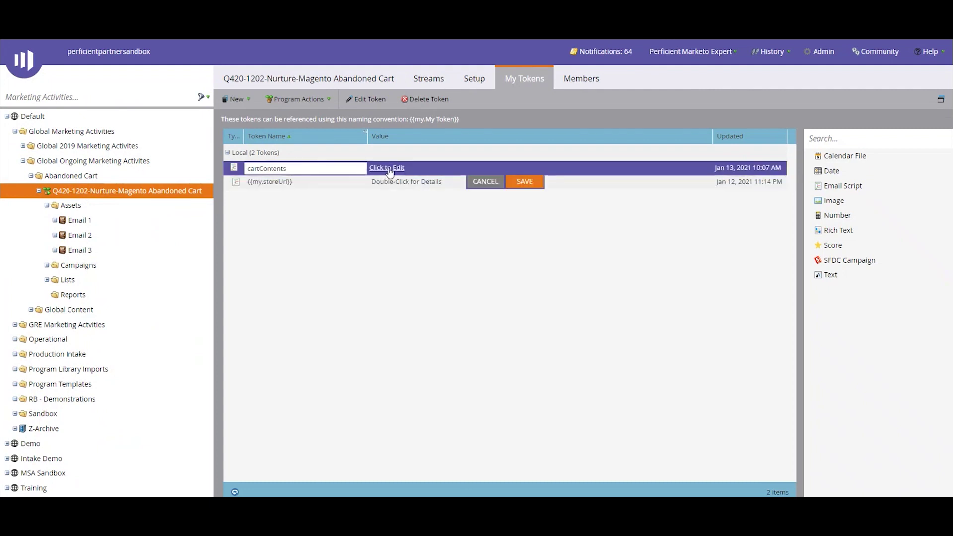
left_click(391, 169)
left_click_drag(270, 158, 566, 273)
left_click(397, 276)
left_click_drag(571, 180, 573, 324)
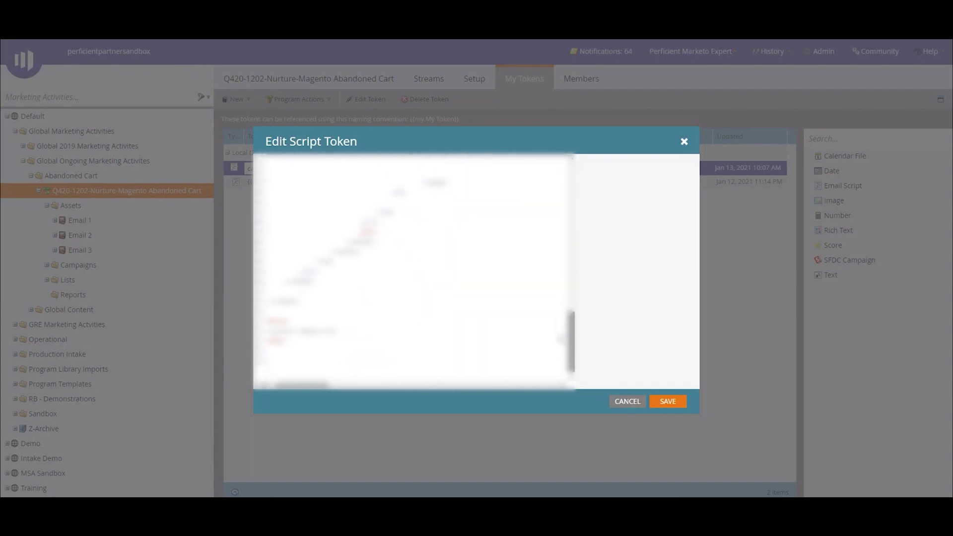
left_click(629, 402)
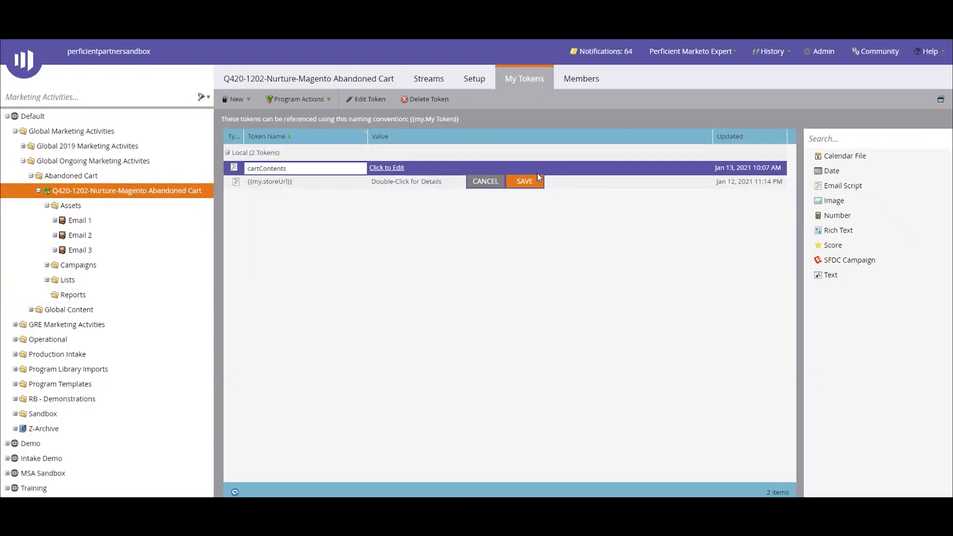
left_click(484, 181)
left_click(55, 220)
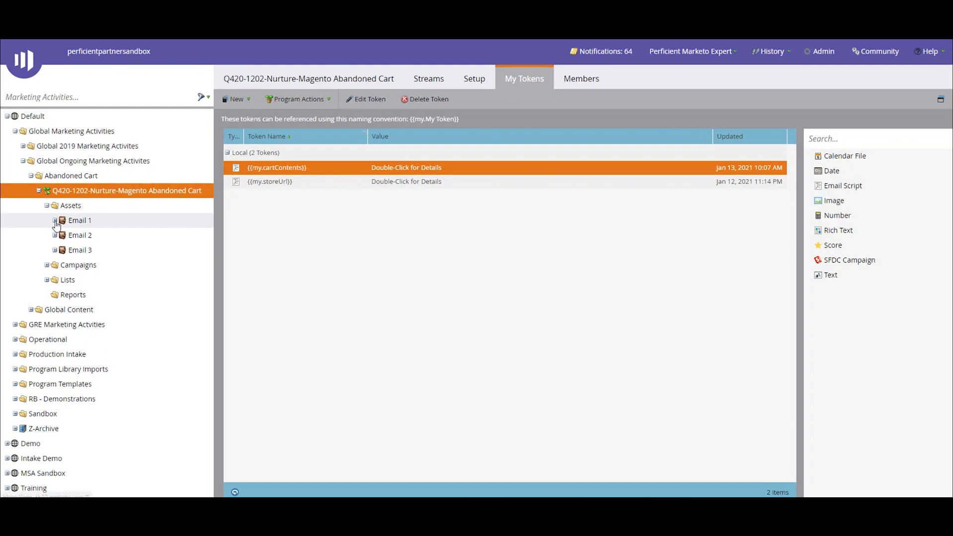
Open the Email 1 - Forget Something? email and preview it as a pasted person's e-mail
left_click(63, 235)
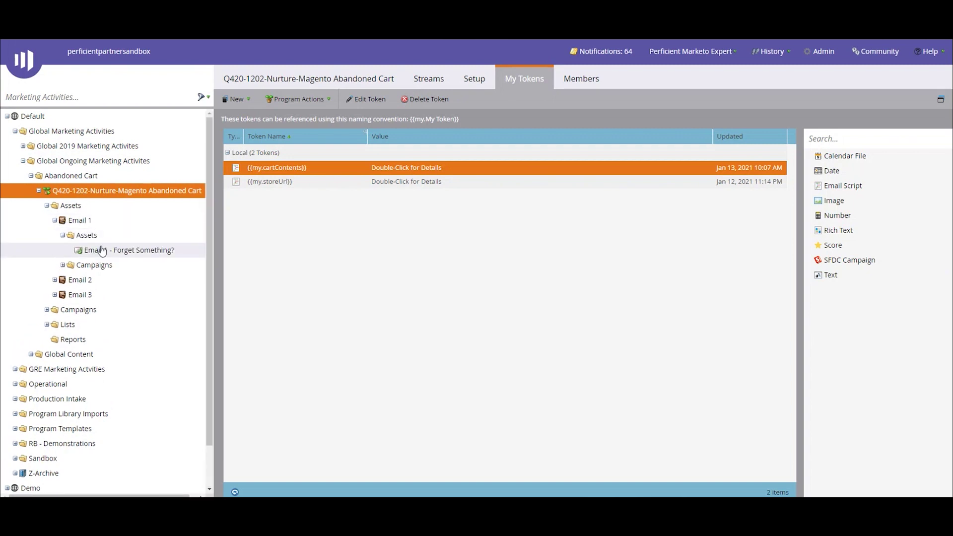
left_click(102, 251)
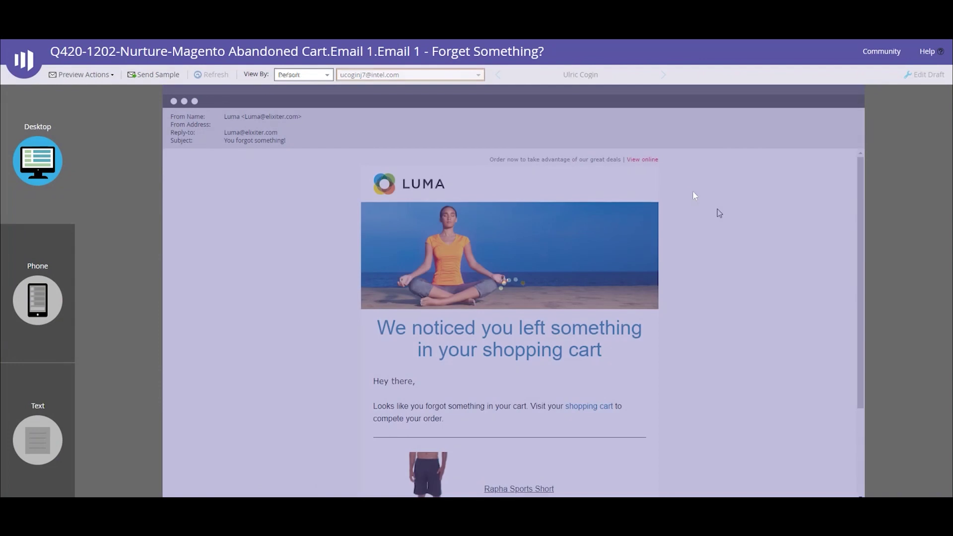
scroll(713, 224, "down", 1)
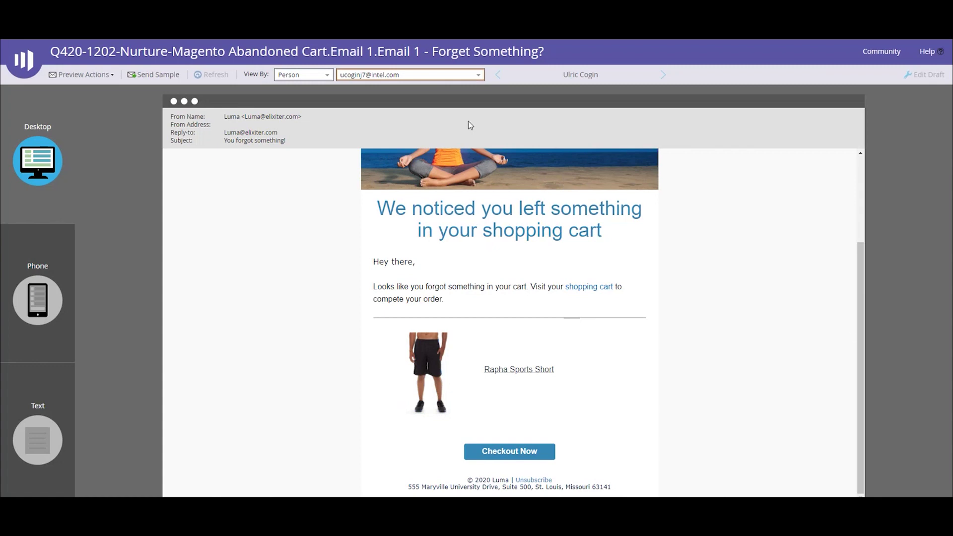
left_click(475, 74)
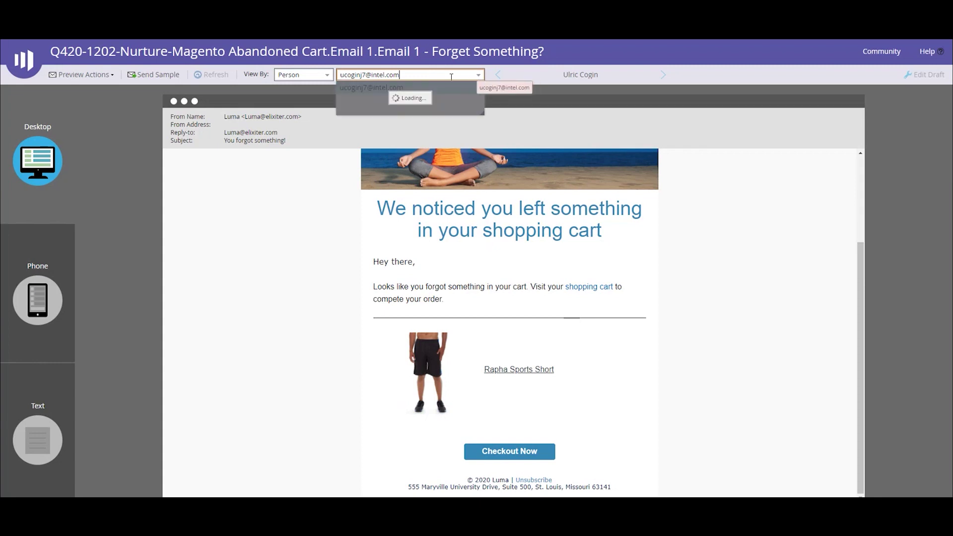
key("ctrl+v")
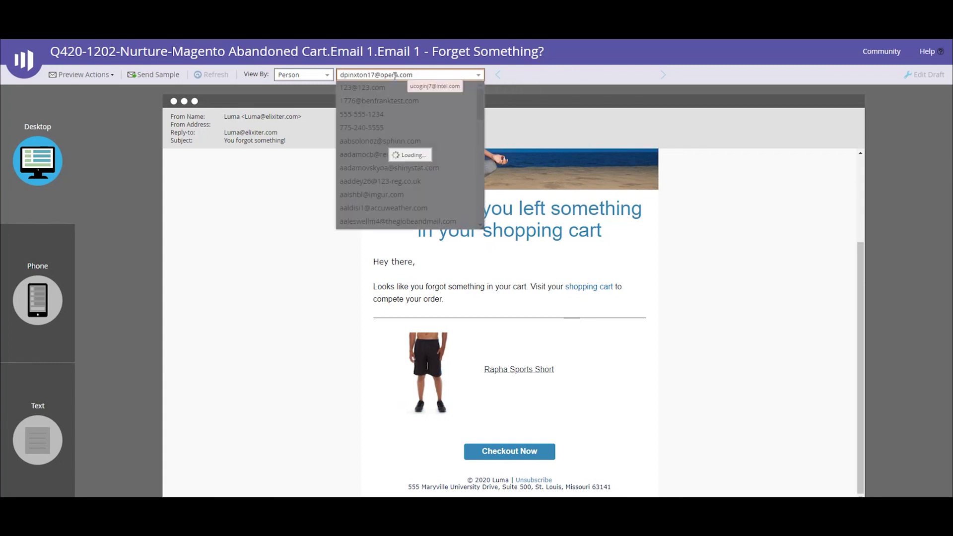
left_click(372, 88)
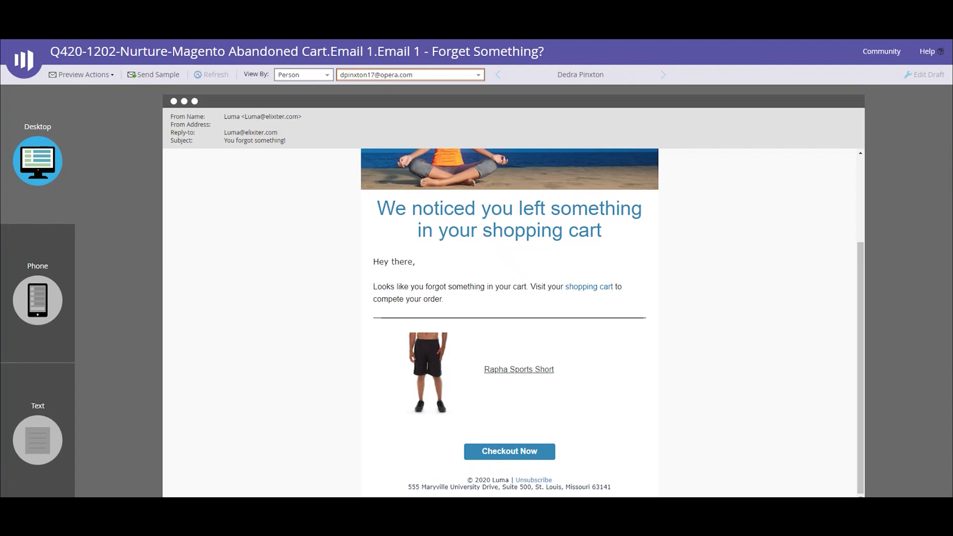
Preview the email for a second shopper, then enter another shopper's e-mail address
double_click(400, 76)
key("ctrl+a")
key("ctrl+v")
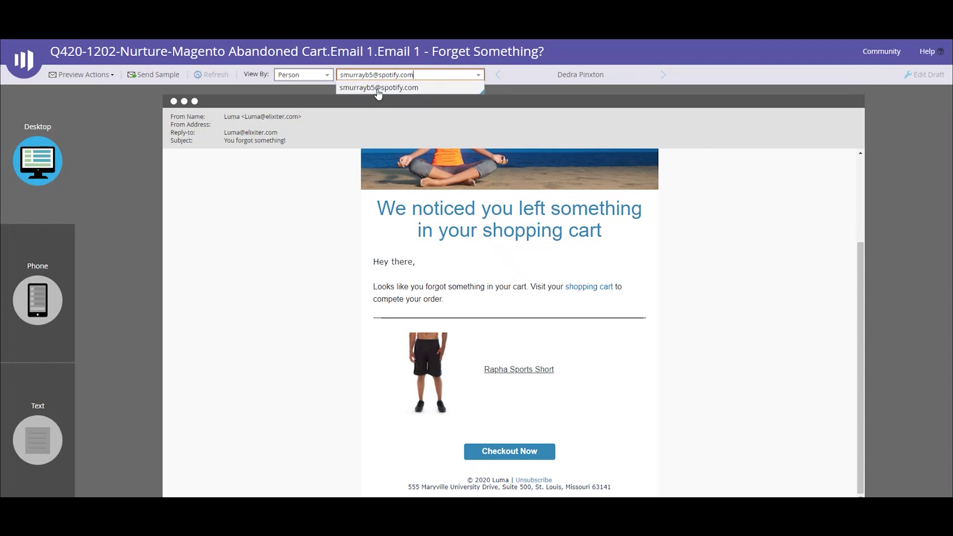
left_click(378, 89)
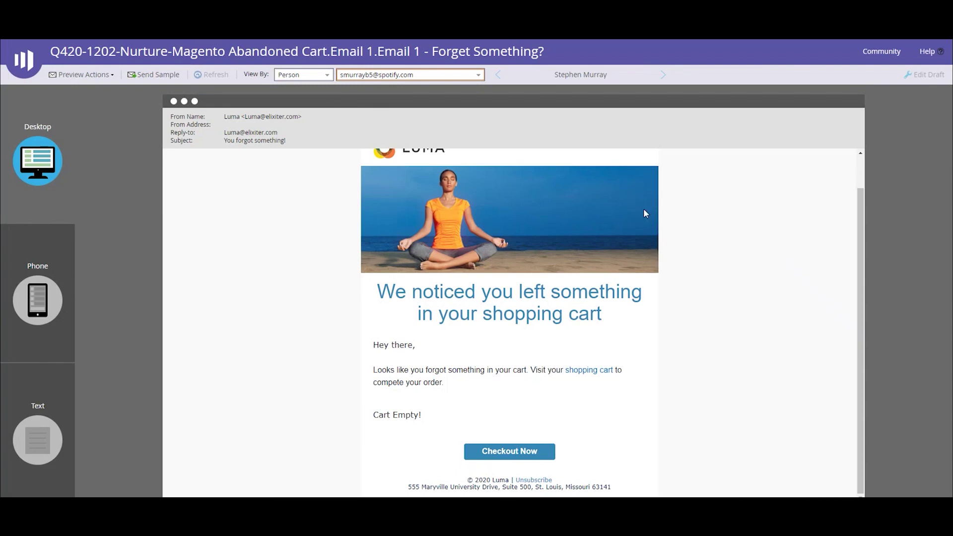
left_click(432, 72)
key("ctrl+a")
key("ctrl+v")
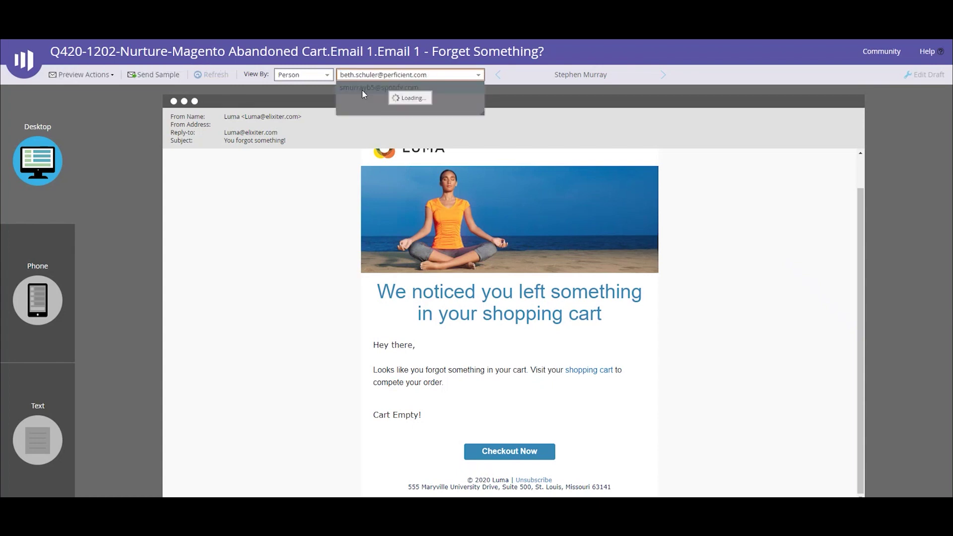
Check the preview lists Mona Pullover Hoodie and Argus All-Weather Tank, reset to Default, and close
left_click(362, 90)
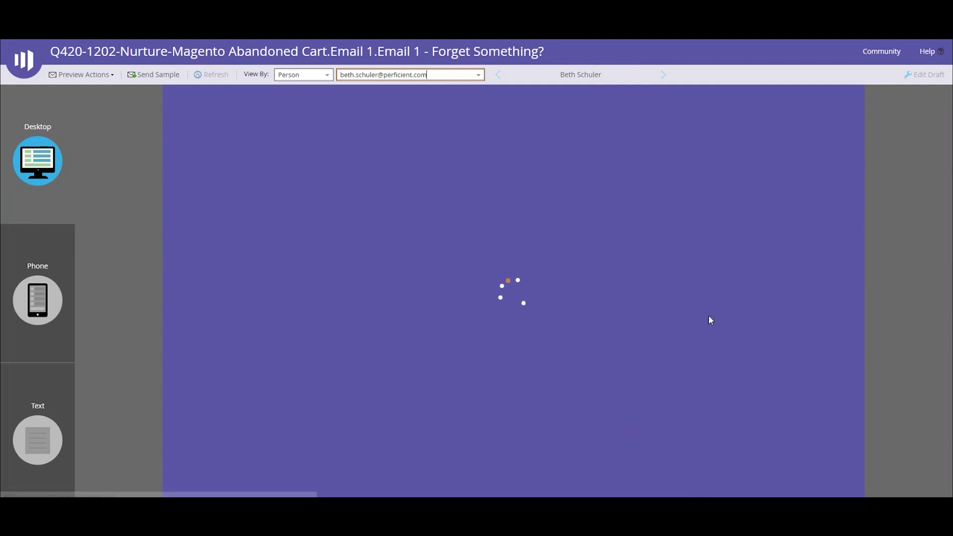
scroll(709, 375, "down", 3)
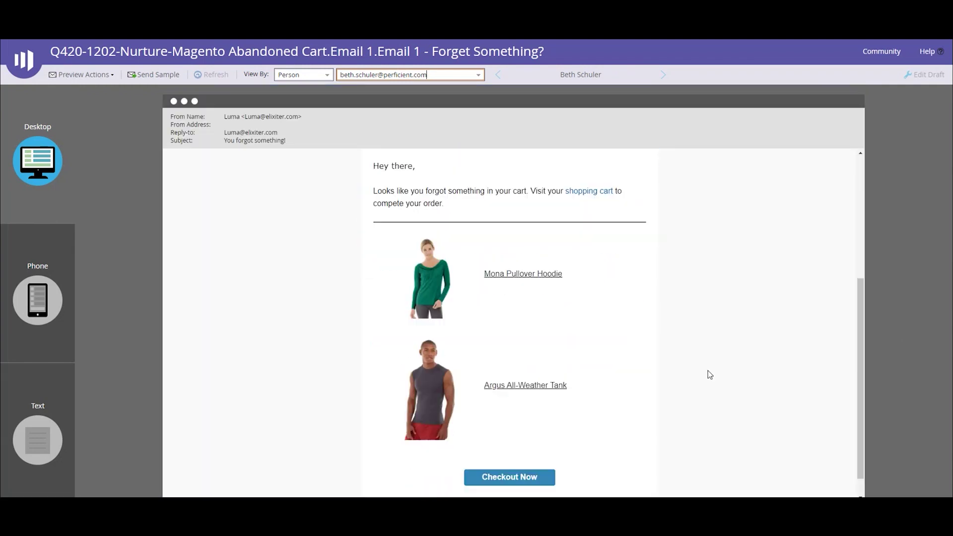
scroll(709, 375, "down", 1)
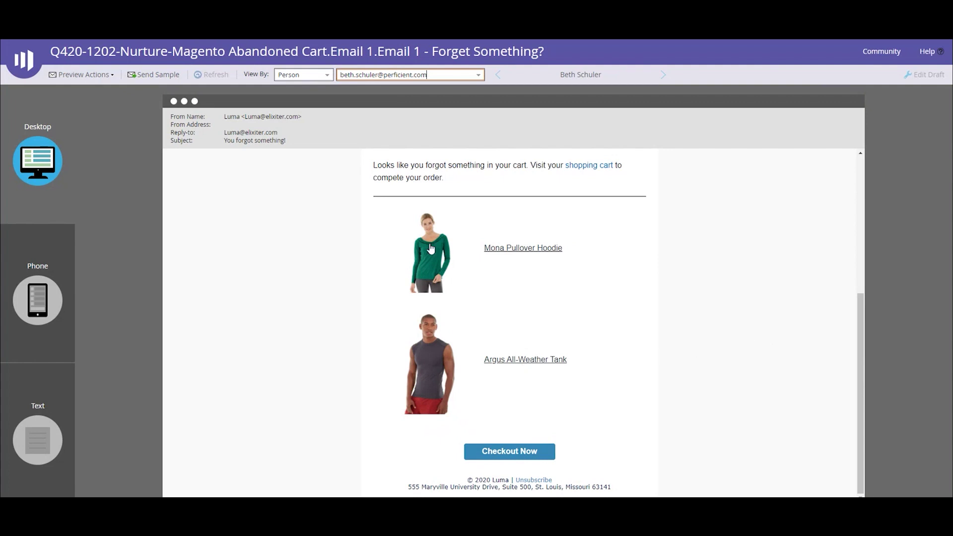
left_click(308, 75)
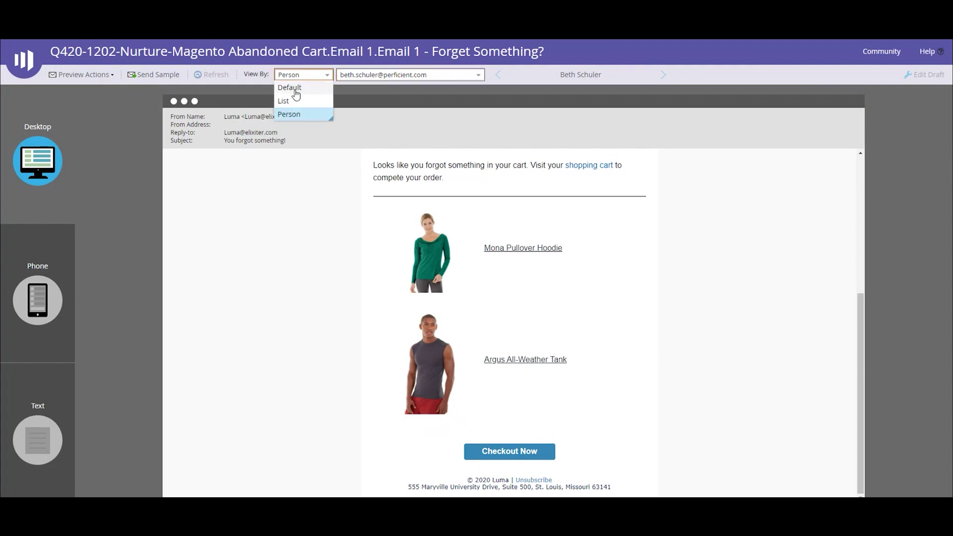
left_click(292, 89)
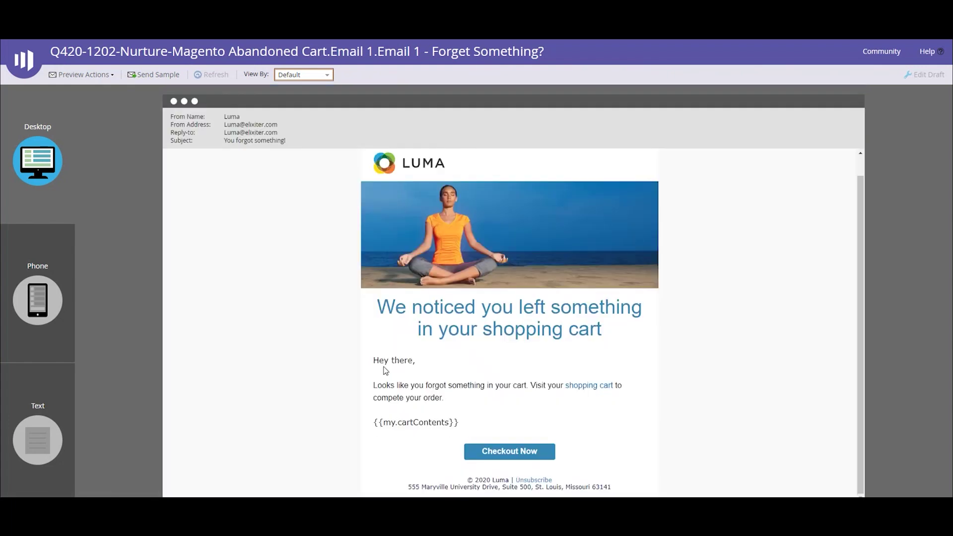
key("ctrl+w")
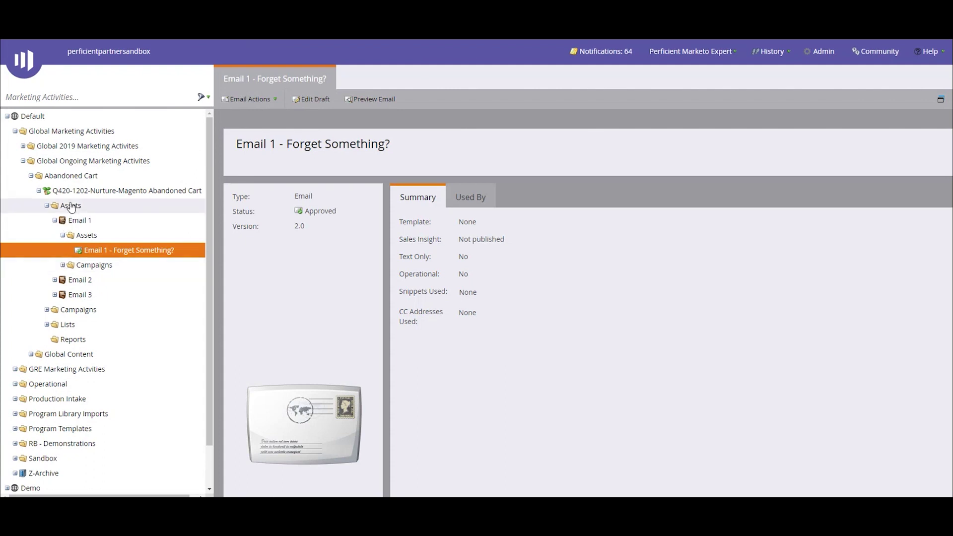
View the program's cartContents script token in My Tokens and close it without saving changes
left_click(75, 194)
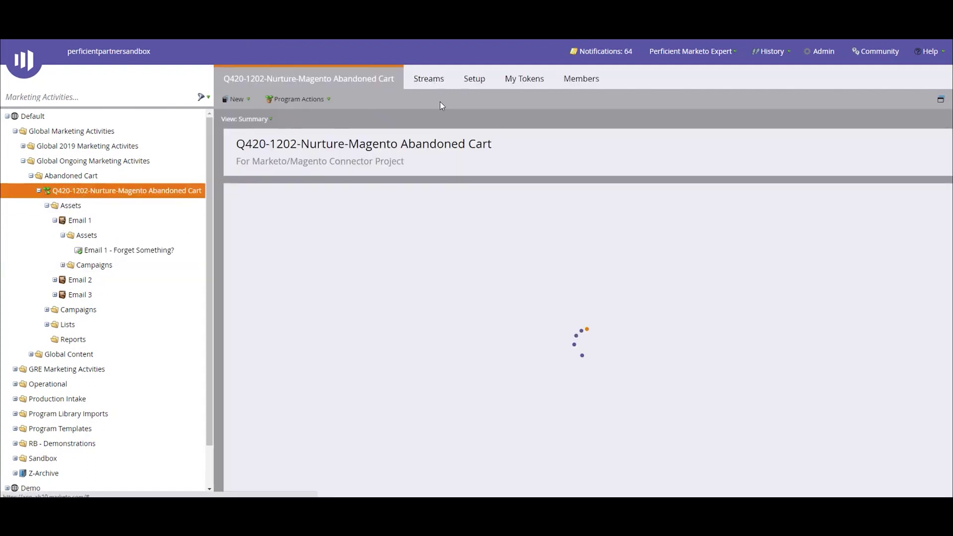
left_click(519, 76)
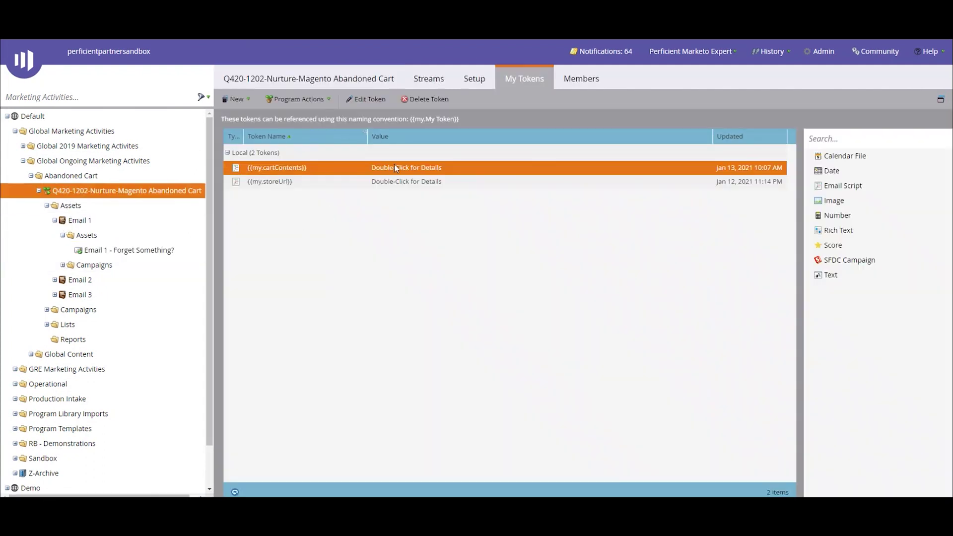
double_click(392, 168)
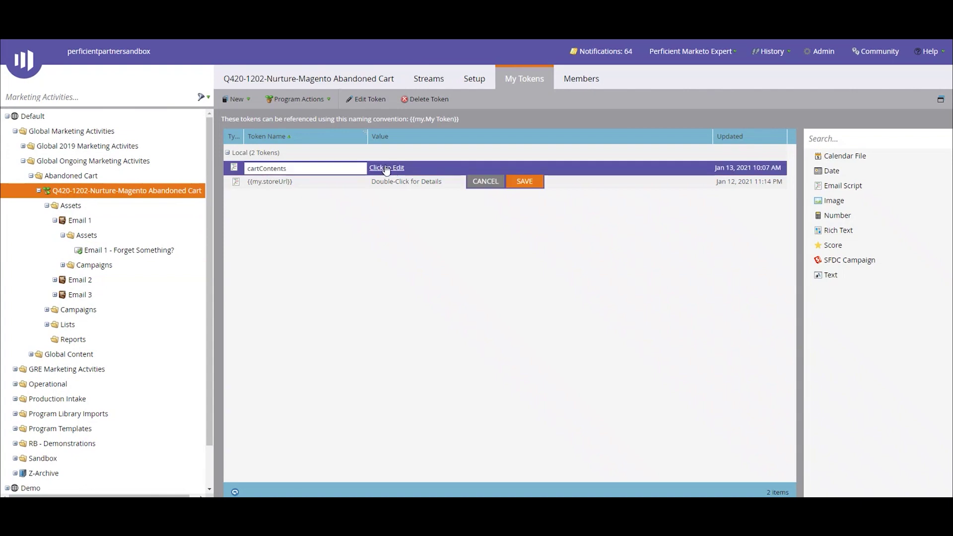
left_click(386, 170)
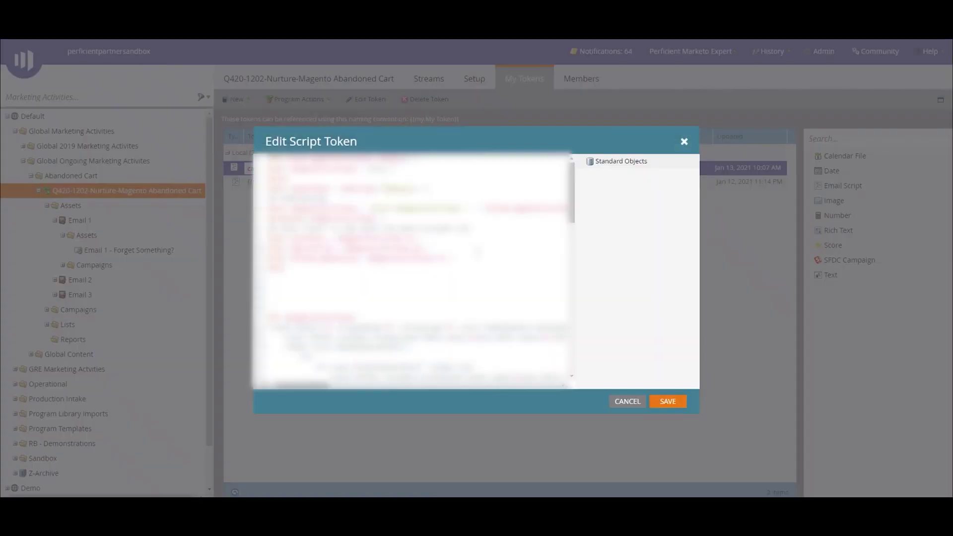
left_click(626, 402)
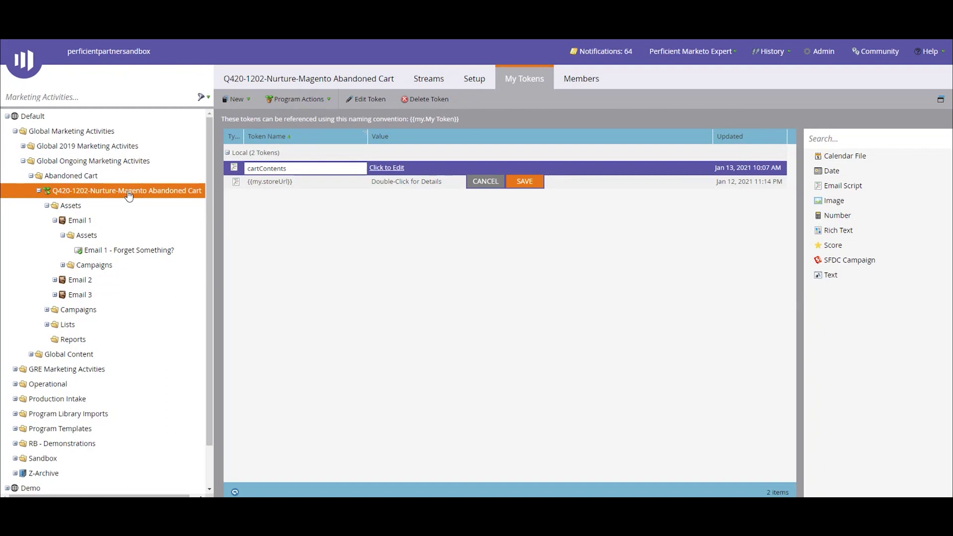
Collapse Email 1 and open Email 2 - Featured Item from Email 2's Assets folder
left_click(55, 220)
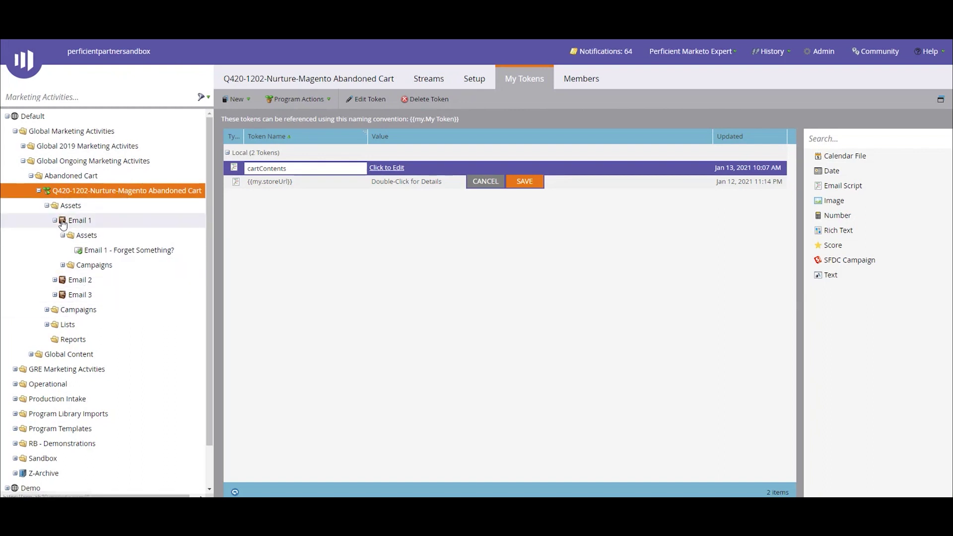
left_click(54, 234)
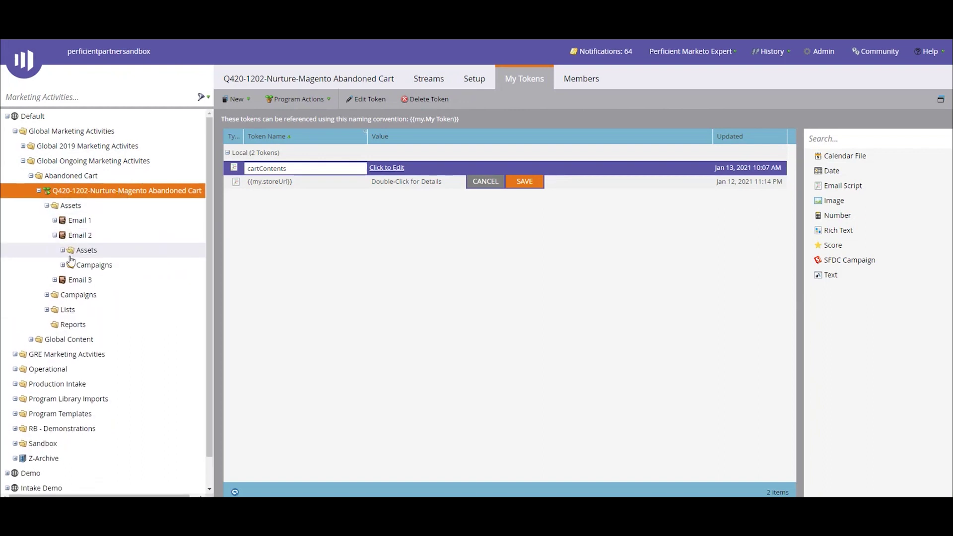
left_click(62, 249)
left_click(91, 266)
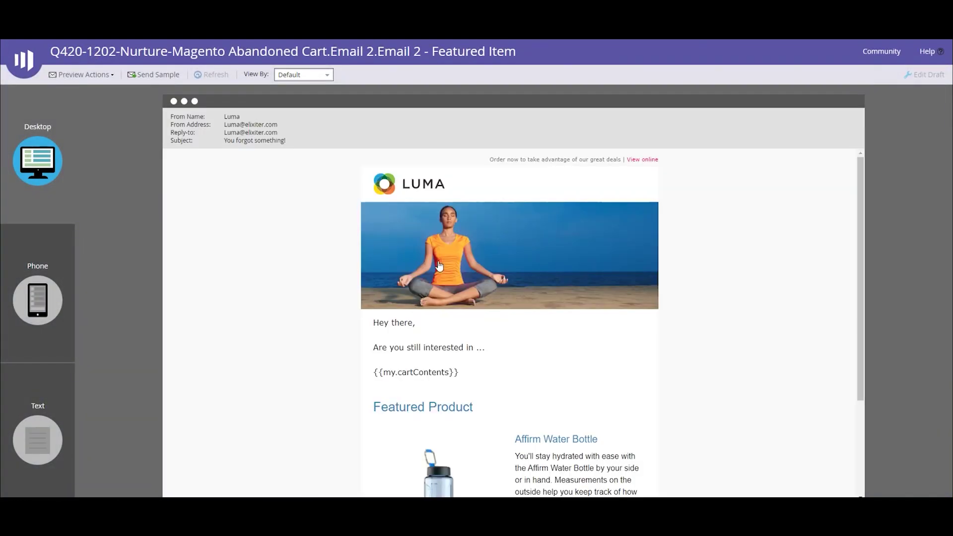
Preview the Featured Item email by Person, entering a test person's e-mail address
scroll(504, 288, "down", 2)
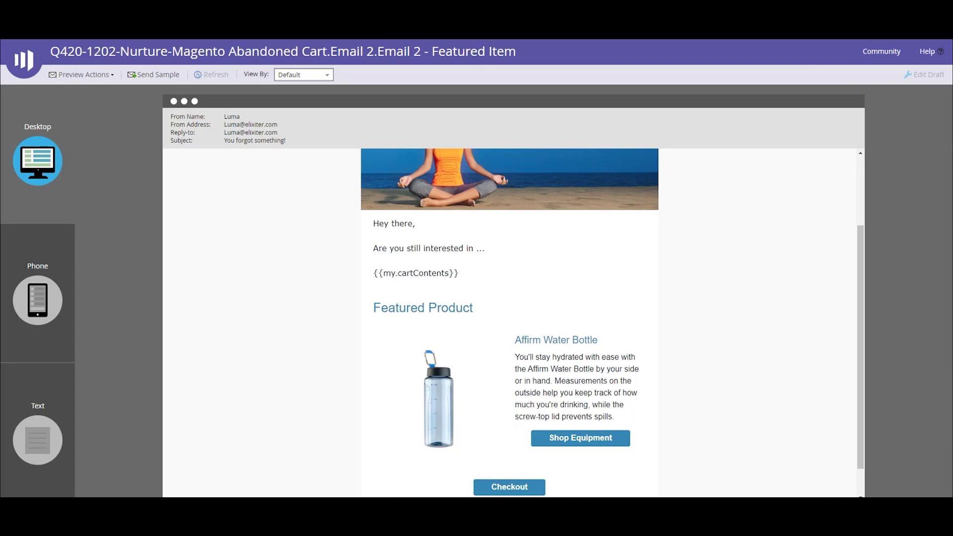
left_click(310, 76)
left_click(304, 112)
left_click(382, 74)
key("ctrl+v")
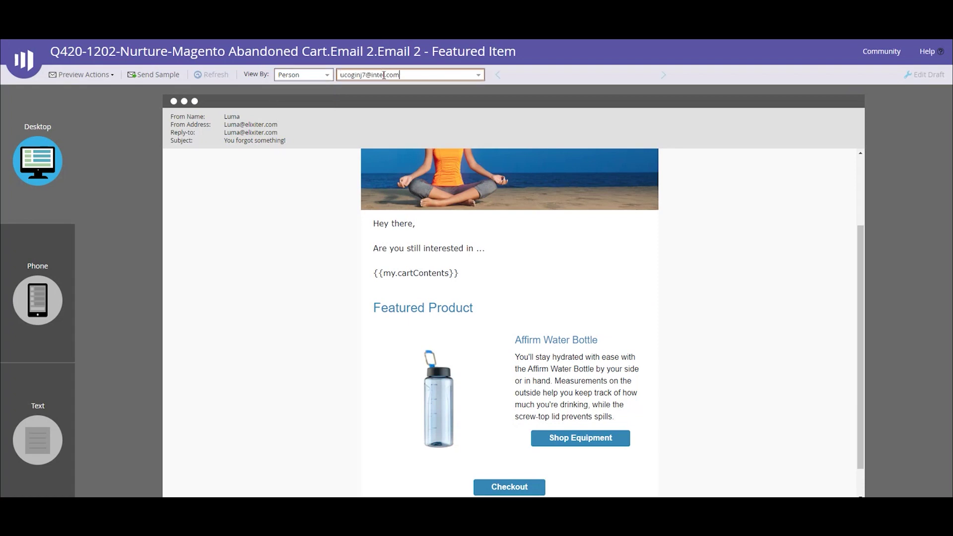
key("Return")
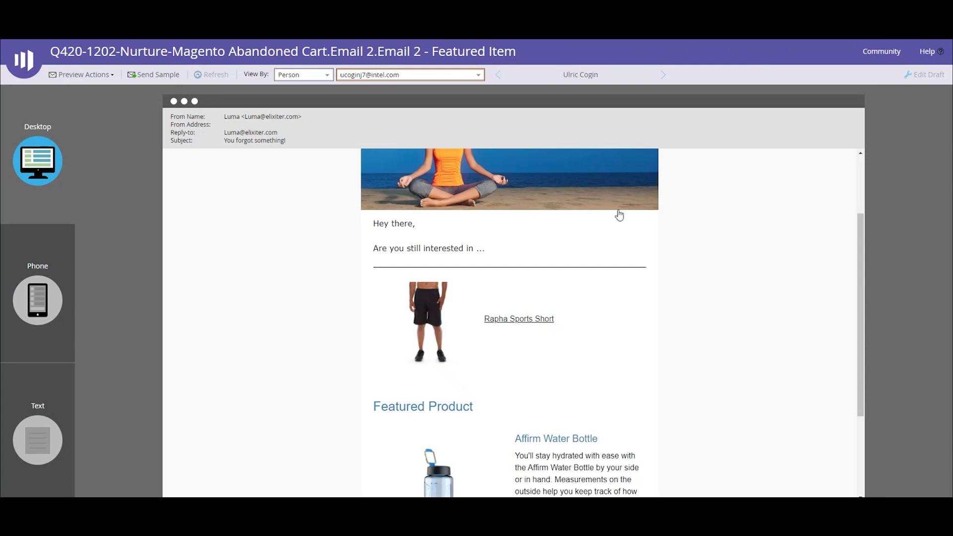
Switch the preview to the test shopper and check their cart items above the Featured Product
left_click(416, 74)
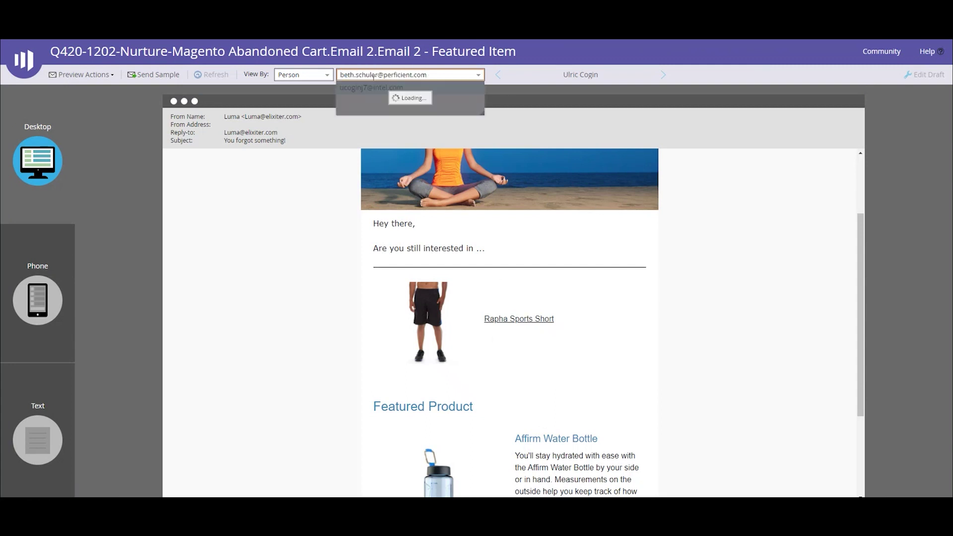
left_click(366, 86)
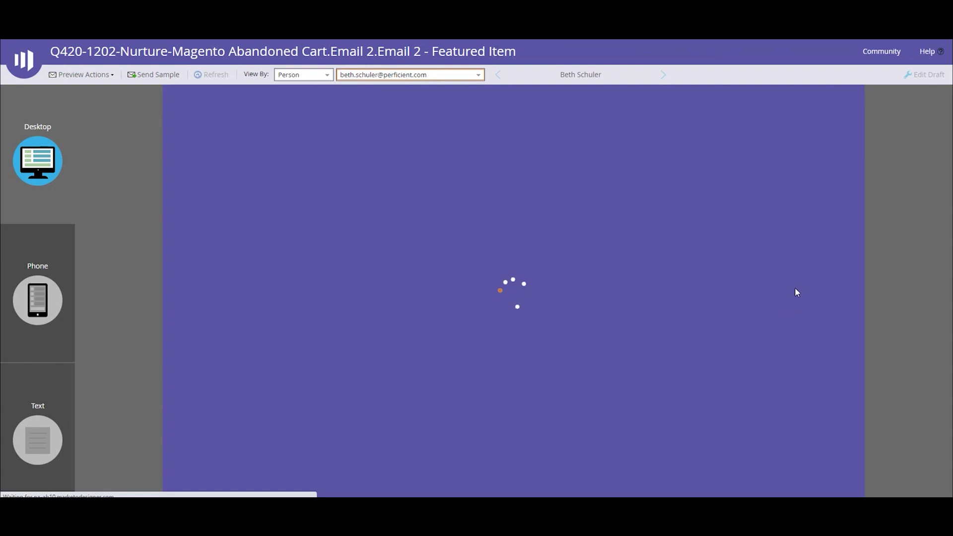
scroll(799, 288, "down", 3)
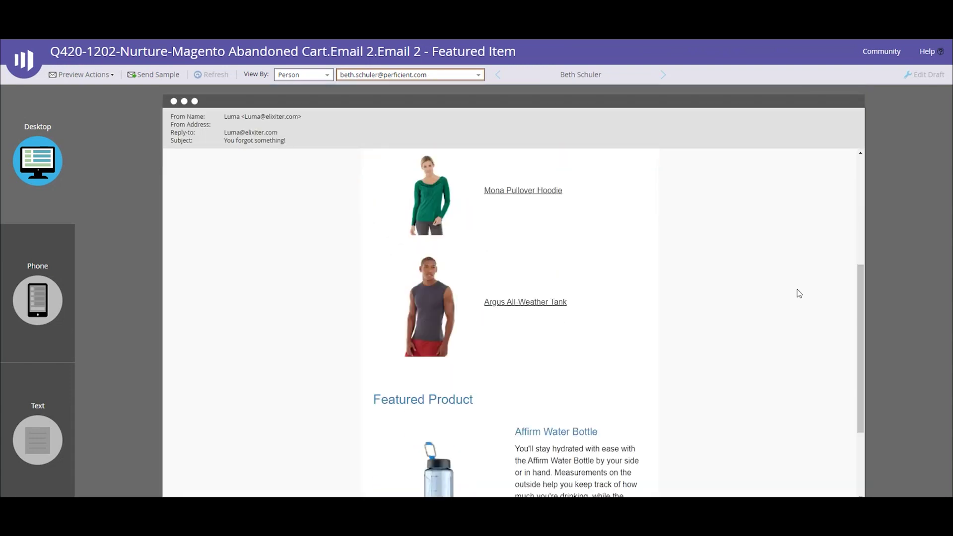
scroll(801, 288, "up", 1)
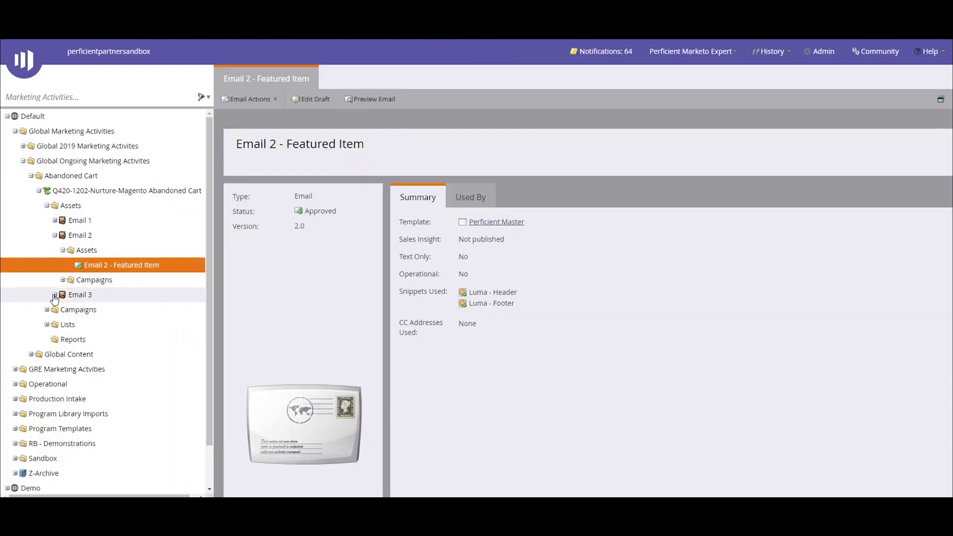
left_click(54, 296)
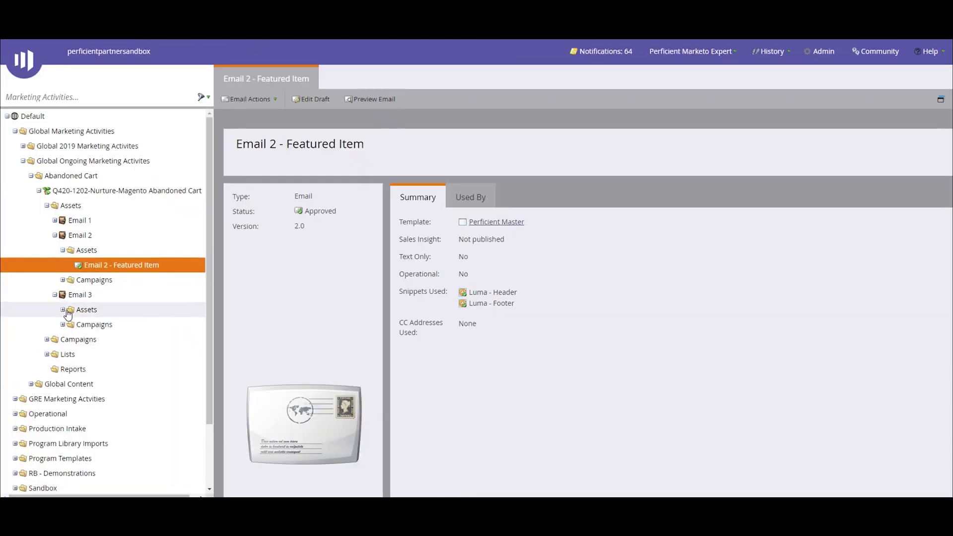
Preview Email 3 - Personalized Promo, highlighting its {{my.cartContents}} placeholder
left_click(63, 310)
left_click(83, 325)
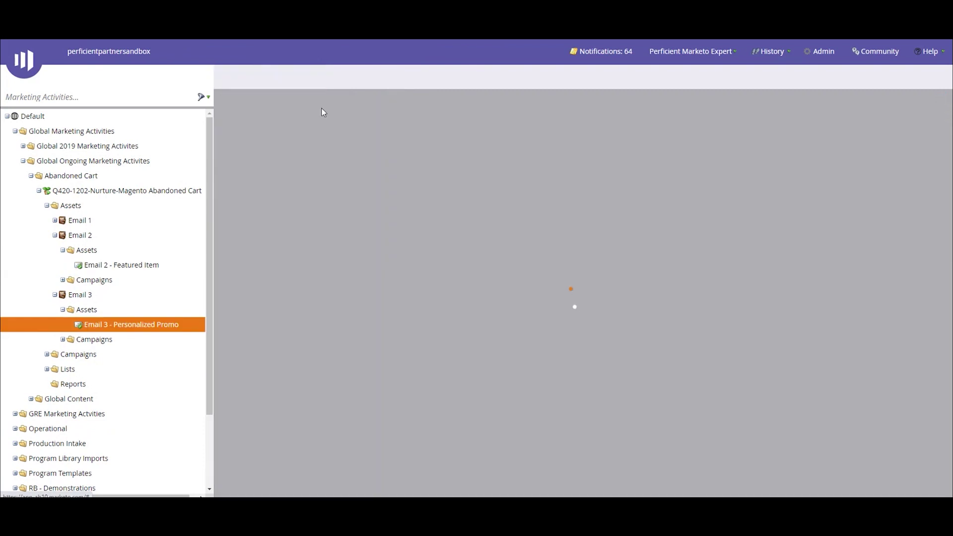
left_click(375, 102)
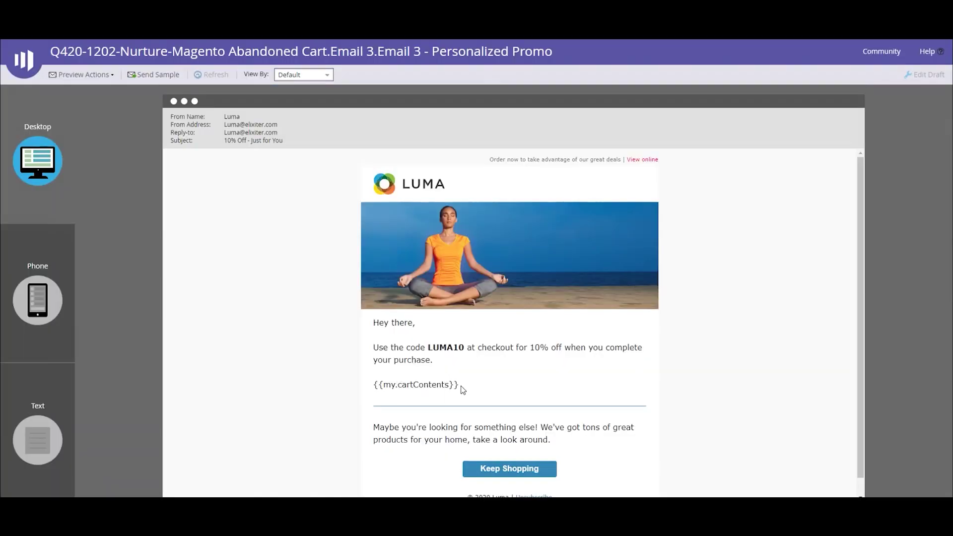
left_click_drag(459, 386, 398, 385)
left_click(407, 351)
Render the Personalized Promo preview for the test shopper, showing the hoodie and tank in the cart
left_click(304, 81)
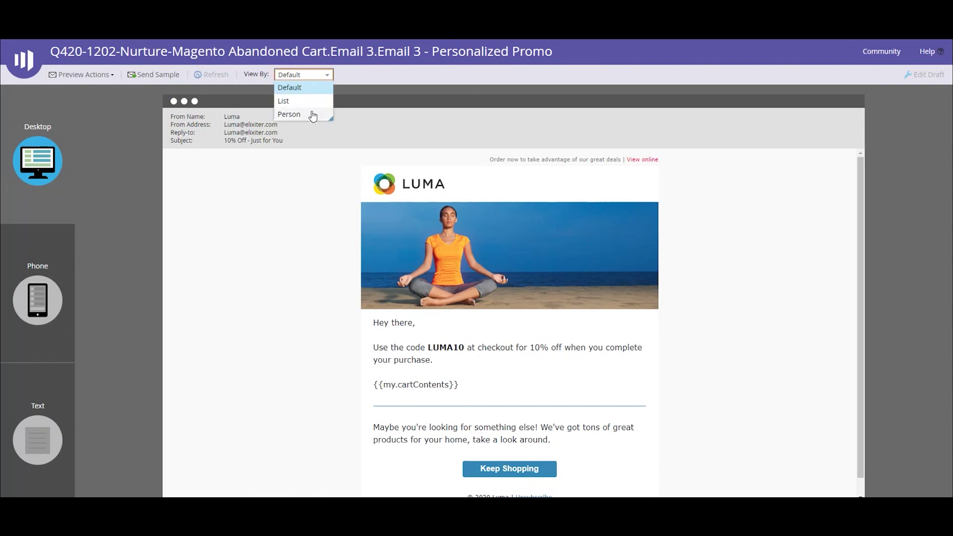
left_click(310, 113)
left_click(377, 75)
key("ctrl+v")
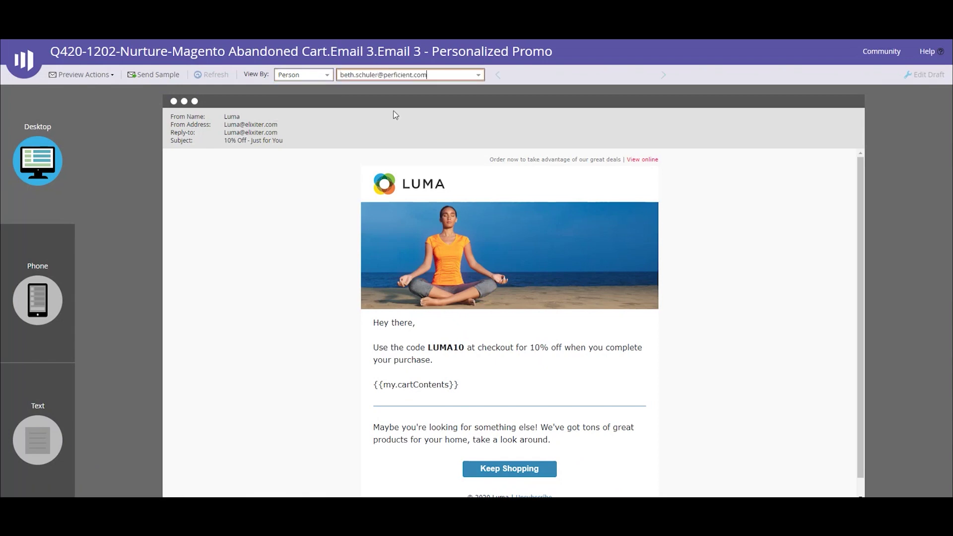
left_click(382, 88)
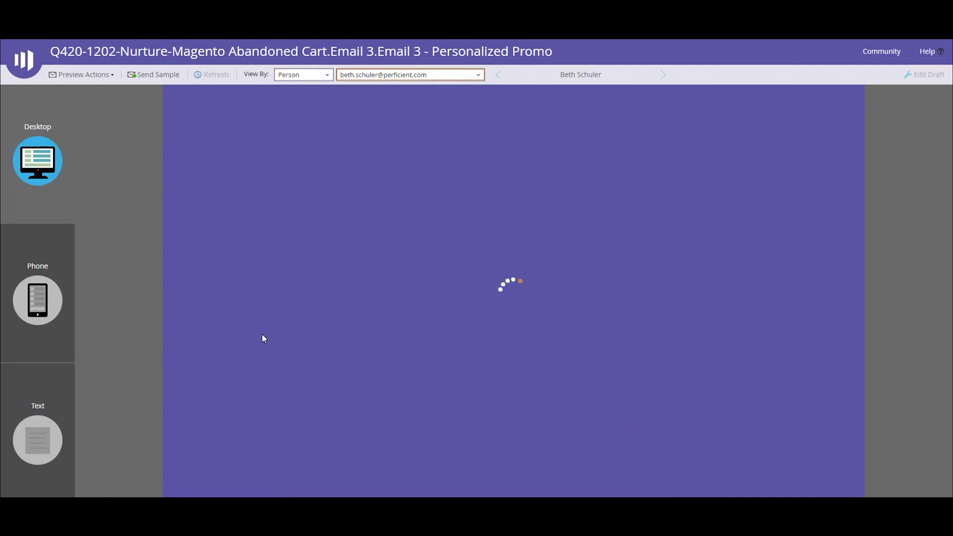
scroll(276, 327, "down", 3)
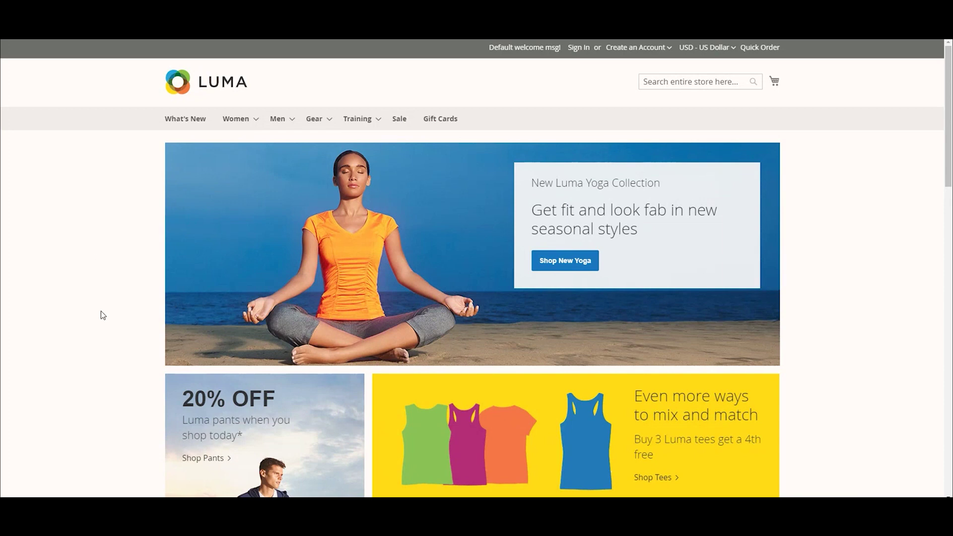
Add the Argus All-Weather Tank in size M and gray to the cart
scroll(101, 312, "down", 5)
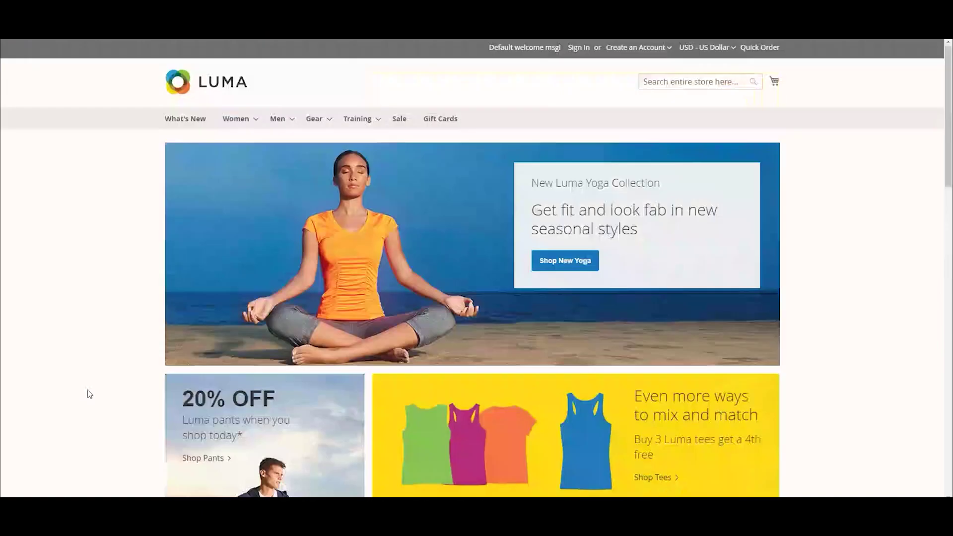
scroll(87, 391, "down", 15)
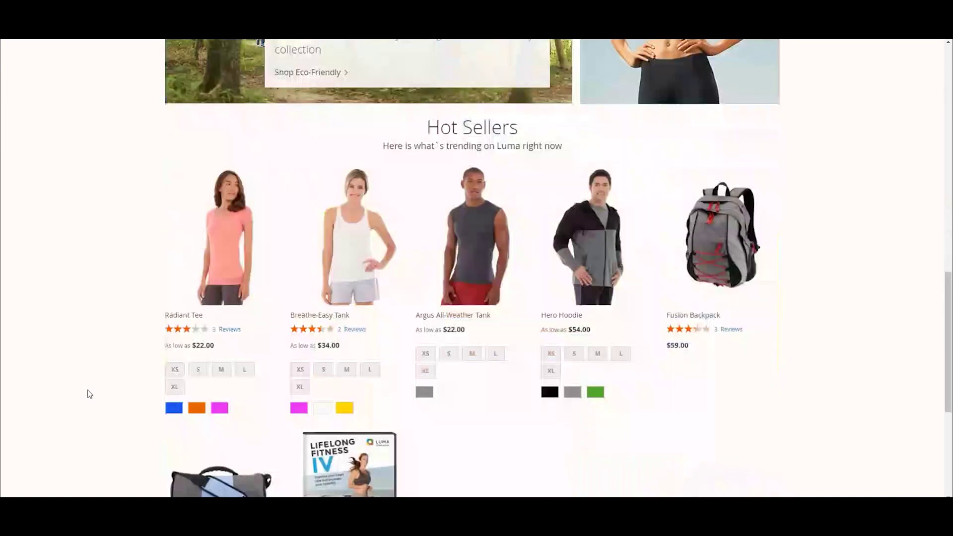
left_click(471, 354)
left_click(424, 392)
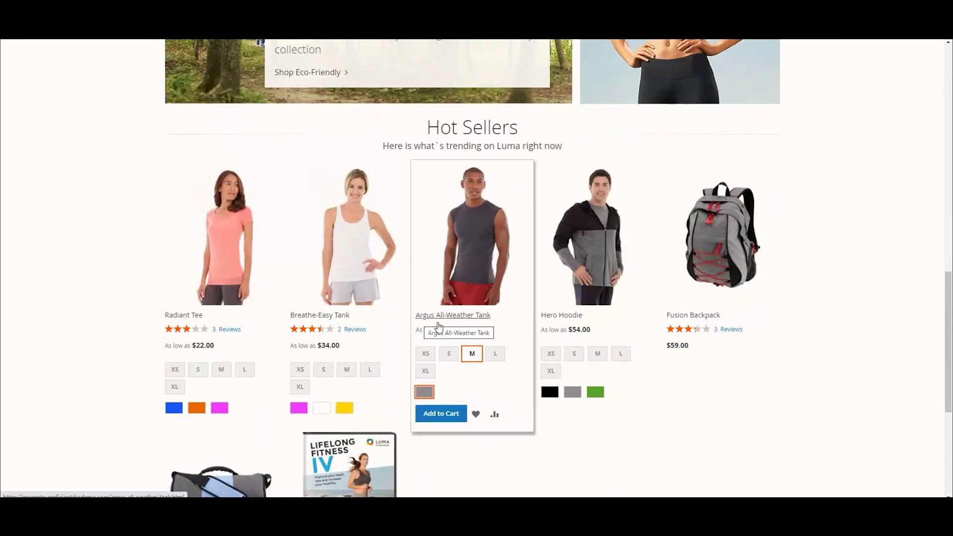
left_click(456, 419)
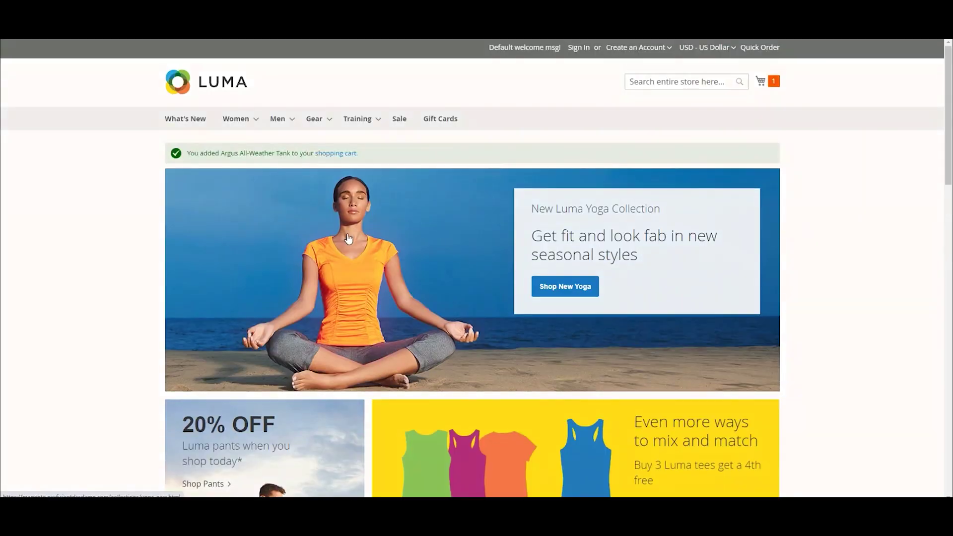
Pick size M and green for the Mona Pullover Hoodie, then view the full shopping cart
mouse_move(254, 120)
mouse_move(253, 140)
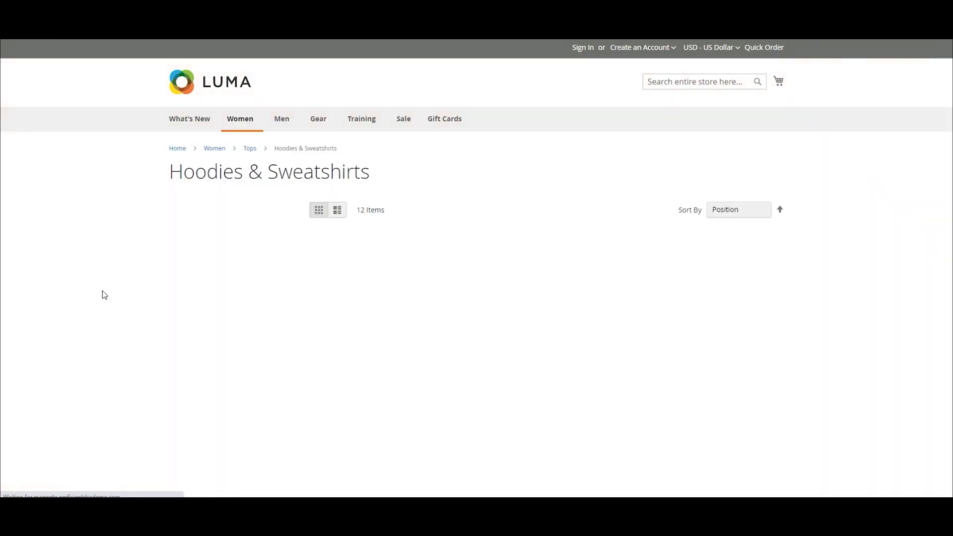
scroll(91, 316, "down", 3)
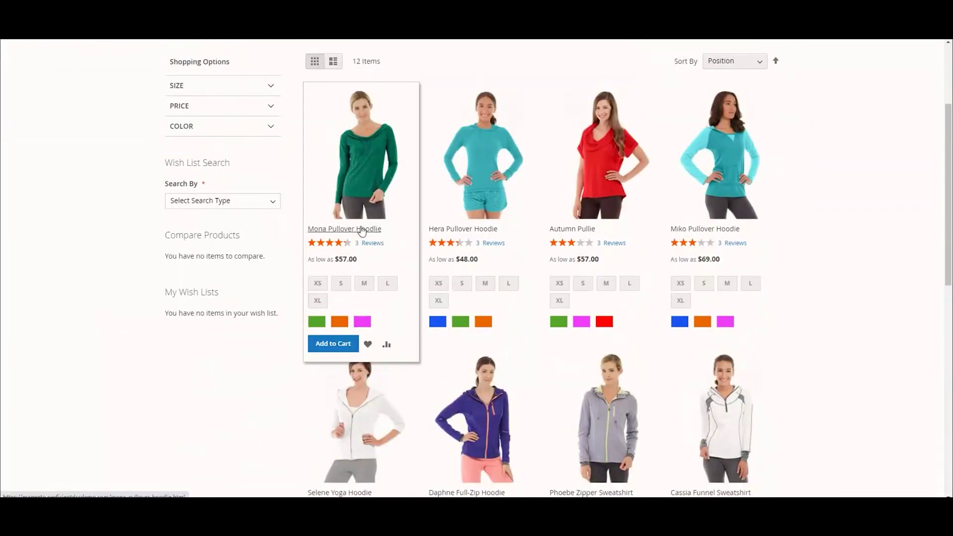
left_click(364, 283)
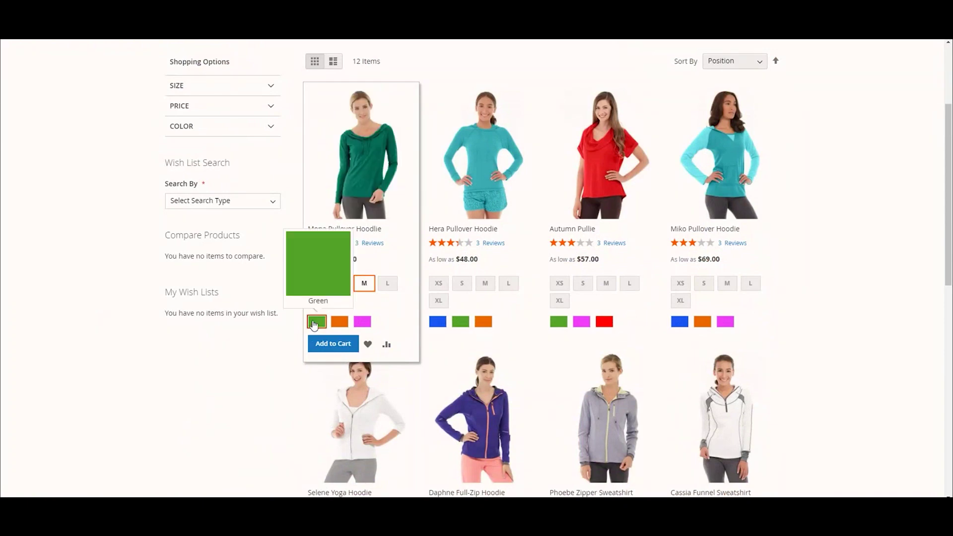
left_click(317, 322)
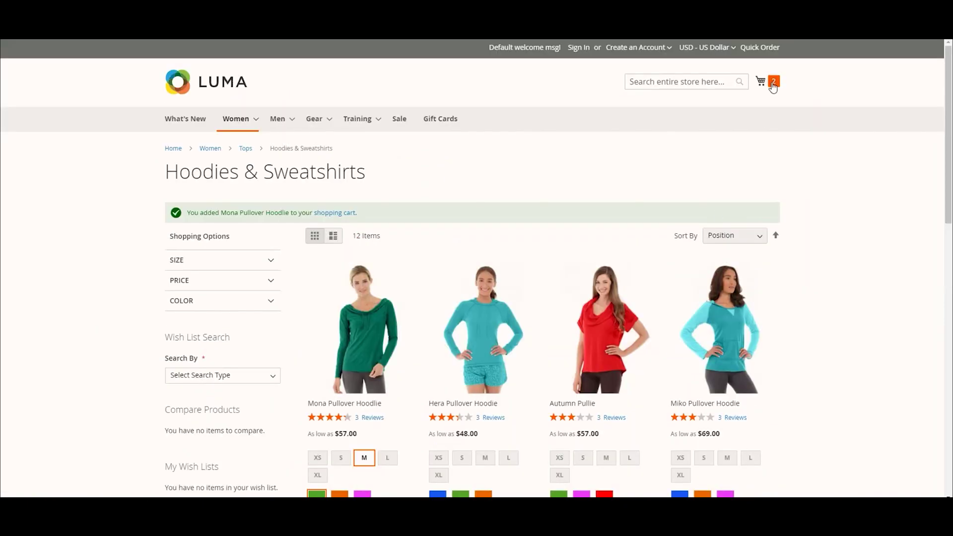
left_click(772, 84)
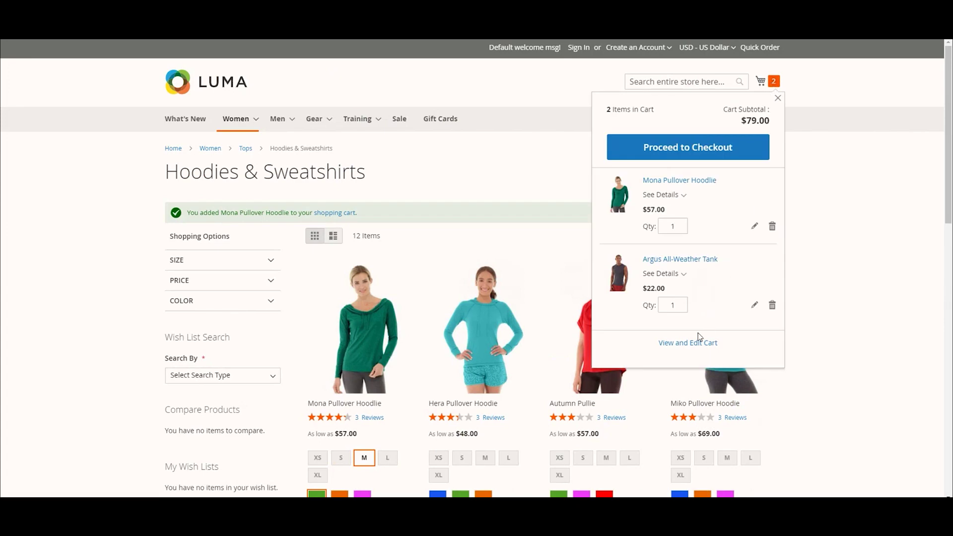
left_click(662, 345)
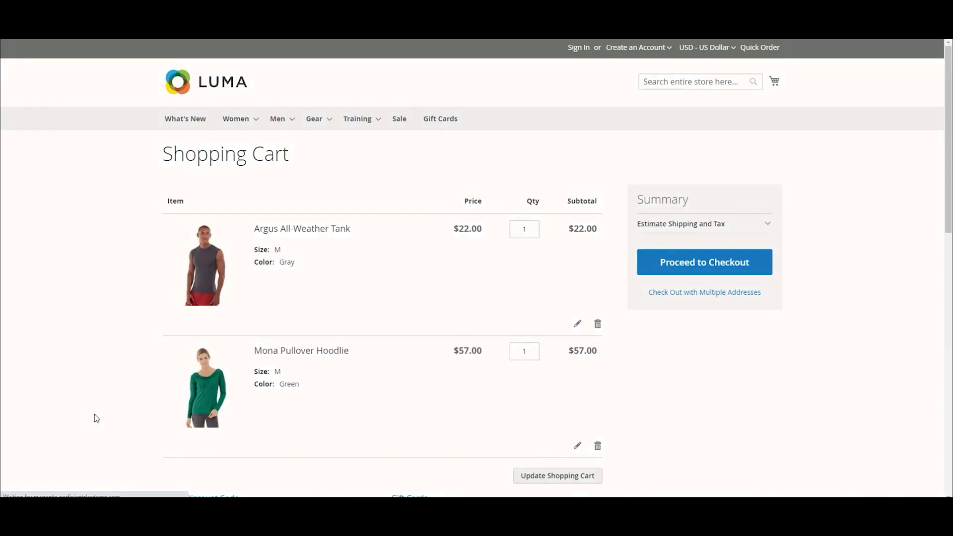
scroll(96, 418, "down", 3)
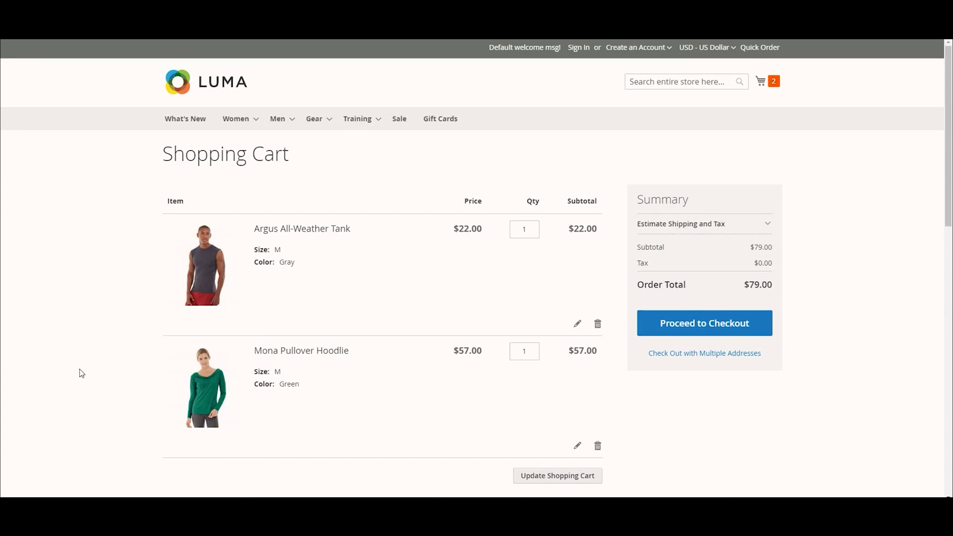
scroll(80, 368, "down", 3)
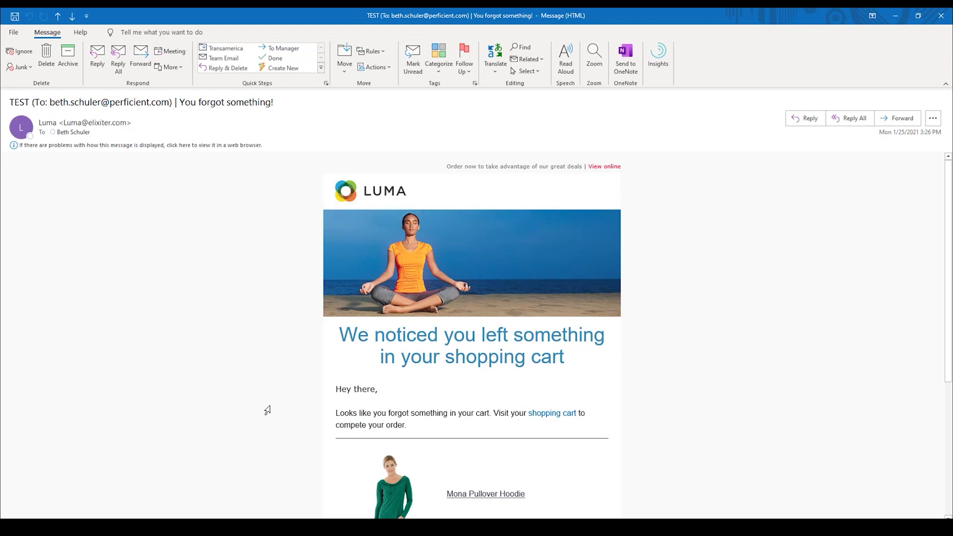
Read through the 'You forgot something!' email and follow its Checkout Now link to the Luma store
scroll(267, 410, "down", 1)
scroll(267, 410, "up", 1)
scroll(623, 359, "down", 5)
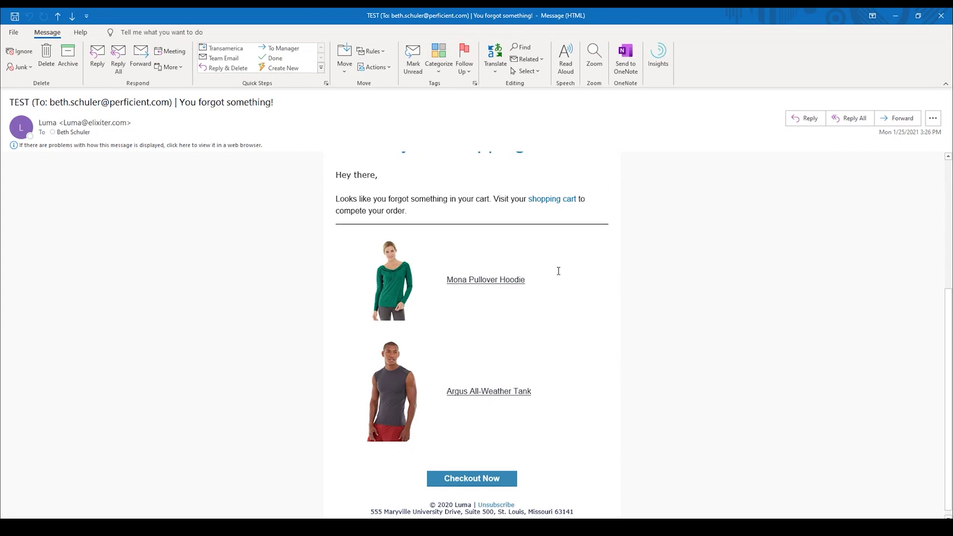
mouse_move(386, 437)
scroll(293, 456, "down", 1)
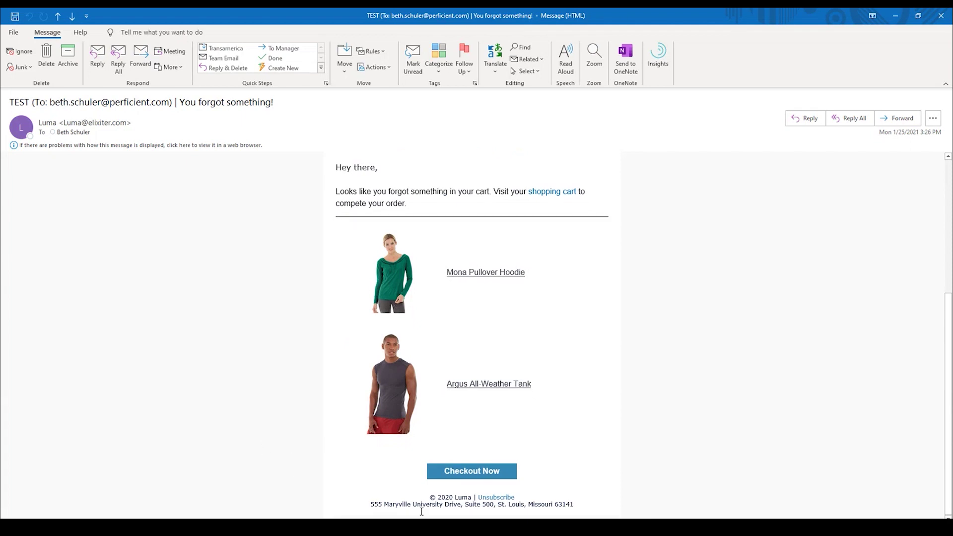
mouse_move(474, 475)
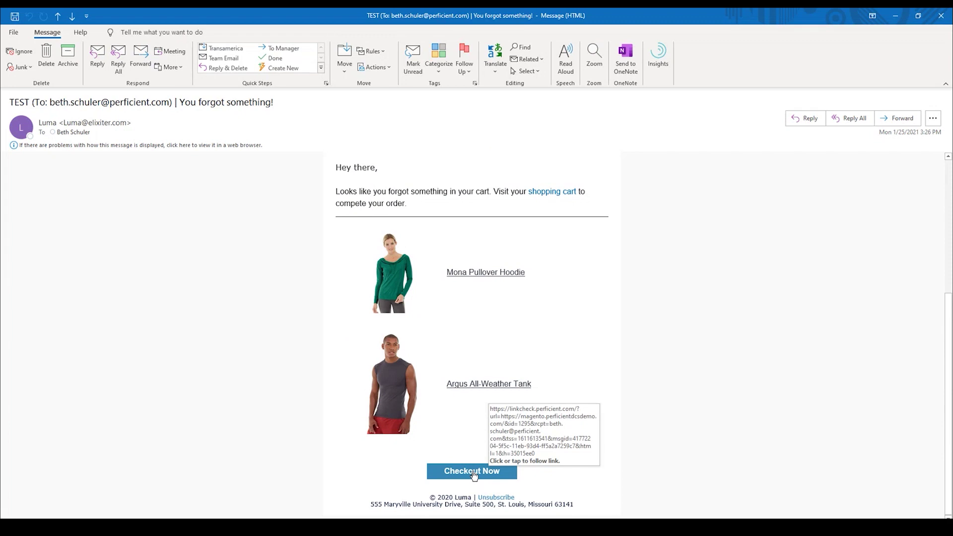
left_click(474, 475)
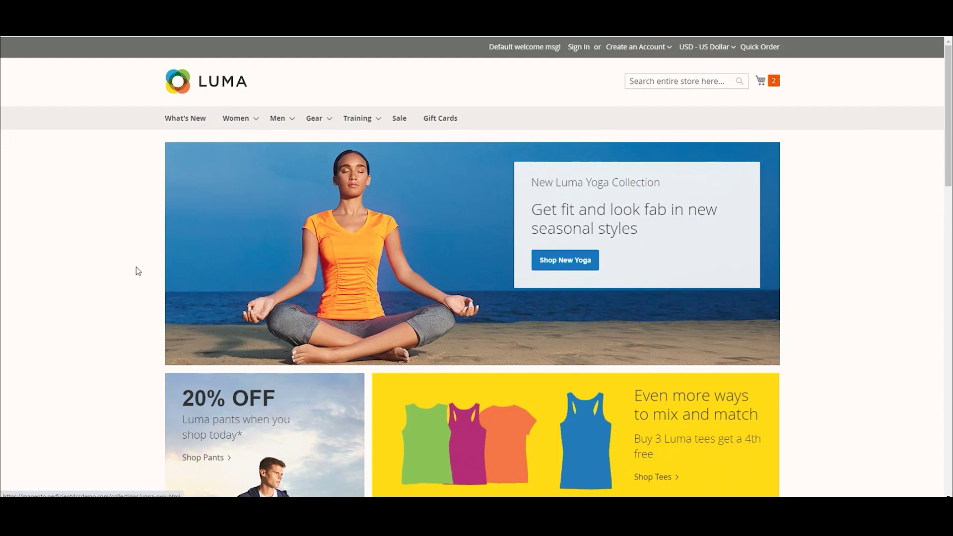
Open the mini cart to see its two items and $79.00 subtotal
left_click(760, 81)
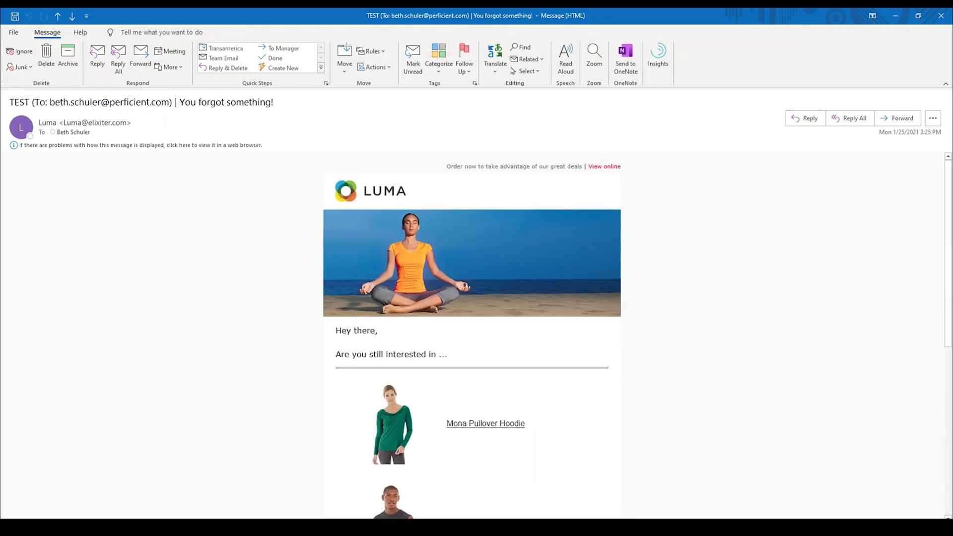
Scroll through the 'Are you still interested in' email, reviewing both cart items and the featured water bottle
scroll(243, 513, "down", 5)
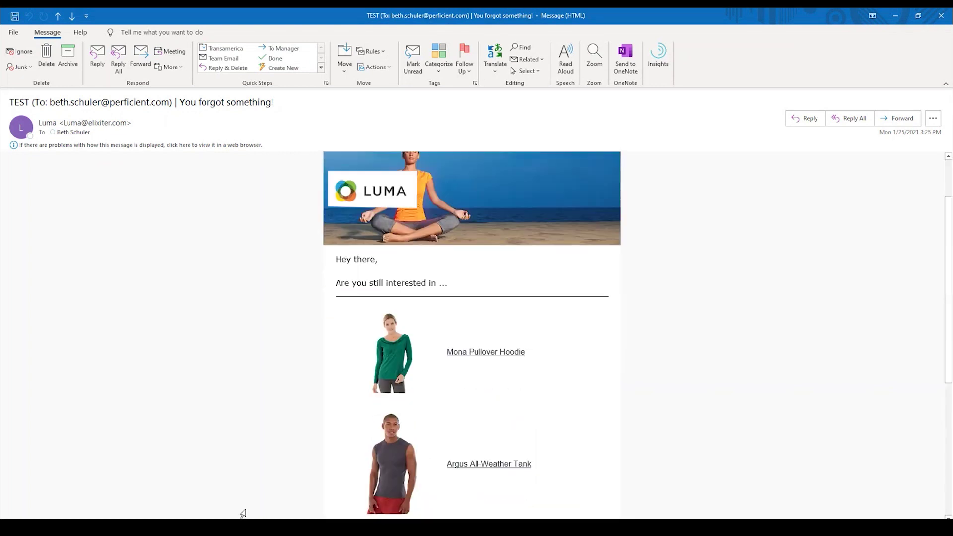
scroll(243, 513, "up", 5)
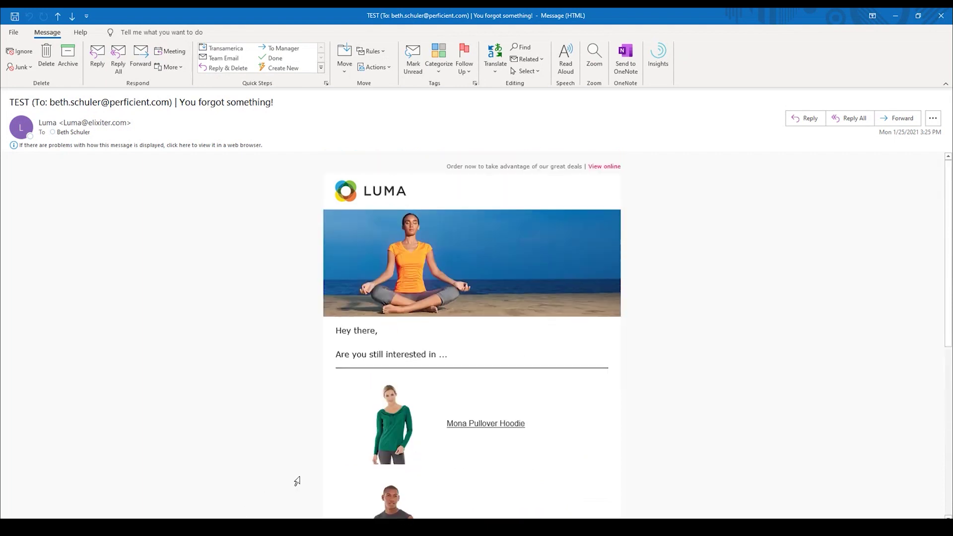
scroll(541, 355, "down", 10)
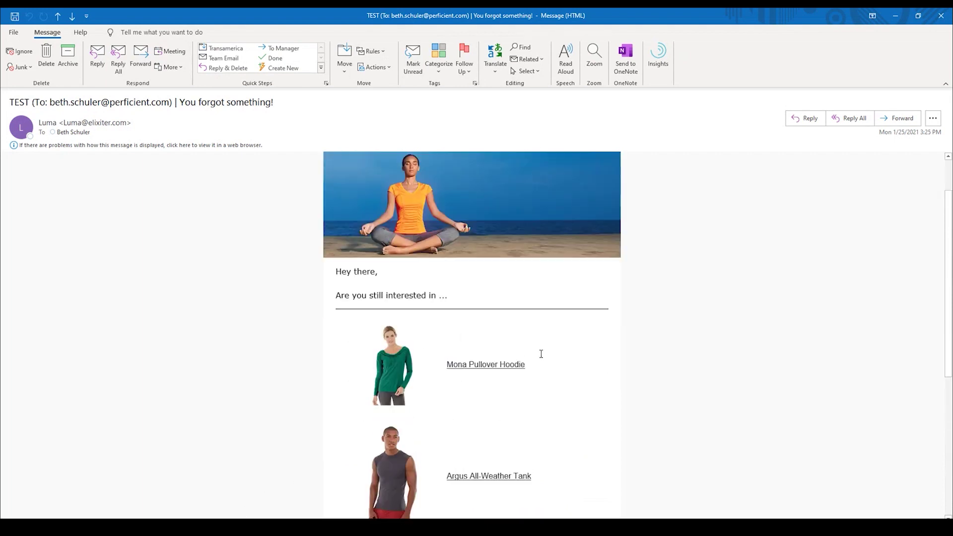
scroll(236, 405, "down", 2)
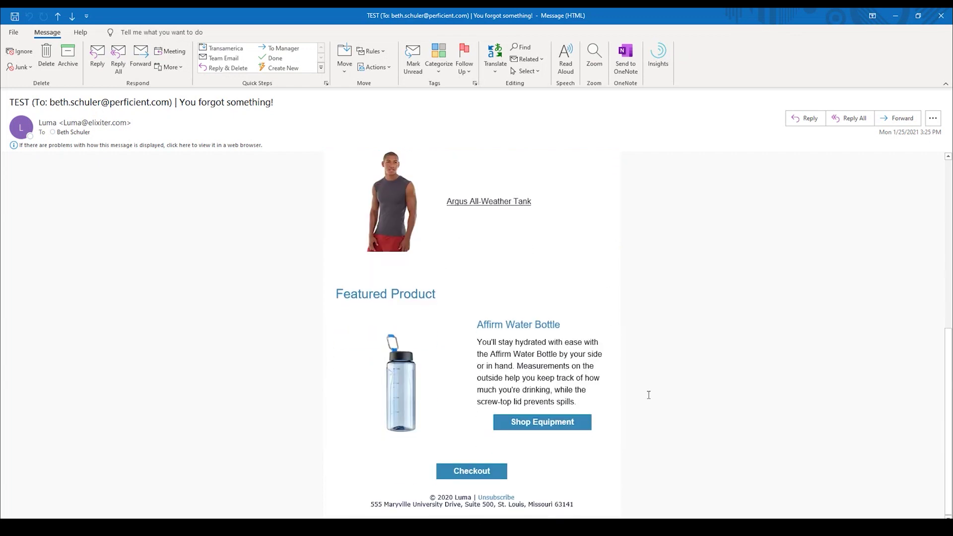
mouse_move(553, 426)
scroll(463, 459, "up", 3)
scroll(463, 459, "up", 1)
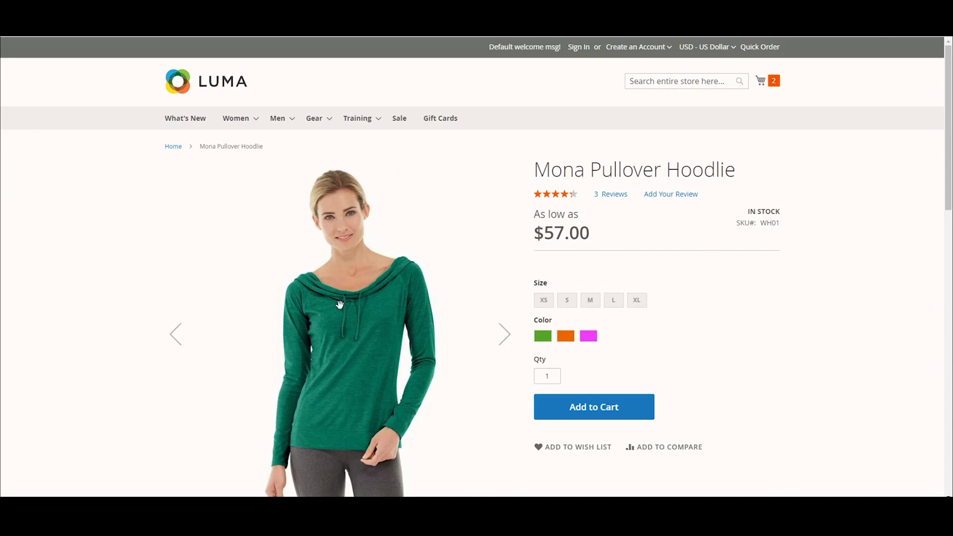
Preview the Mona Pullover Hoodie in orange, then in purple
left_click(570, 338)
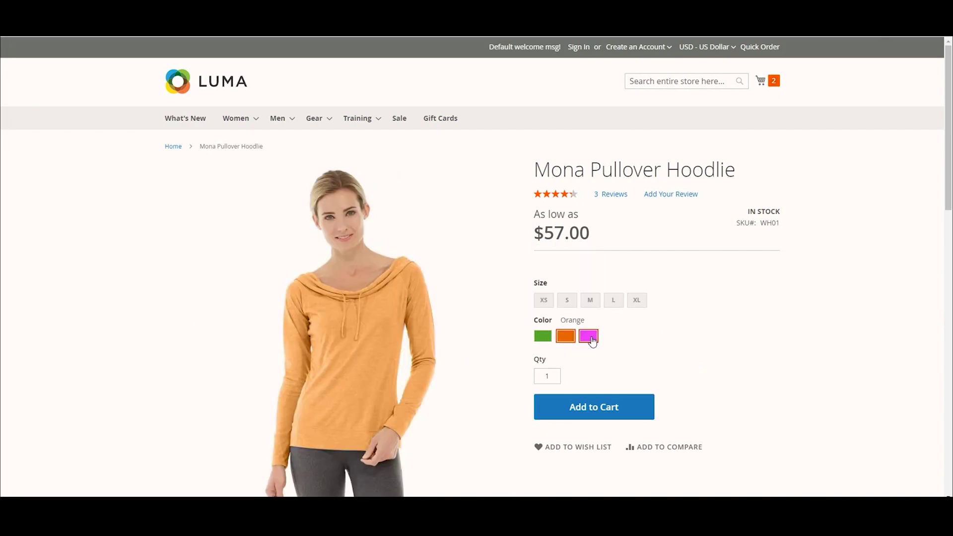
left_click(591, 339)
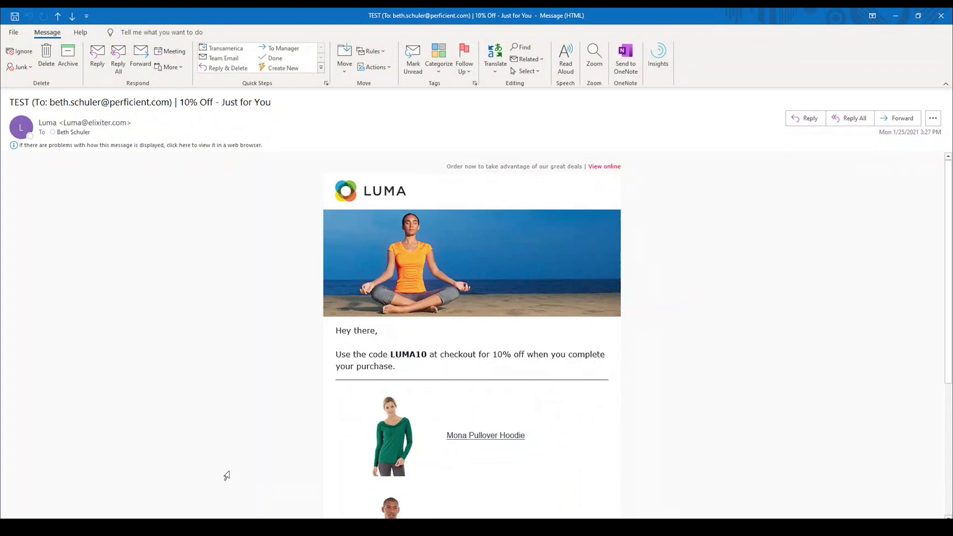
scroll(228, 472, "down", 5)
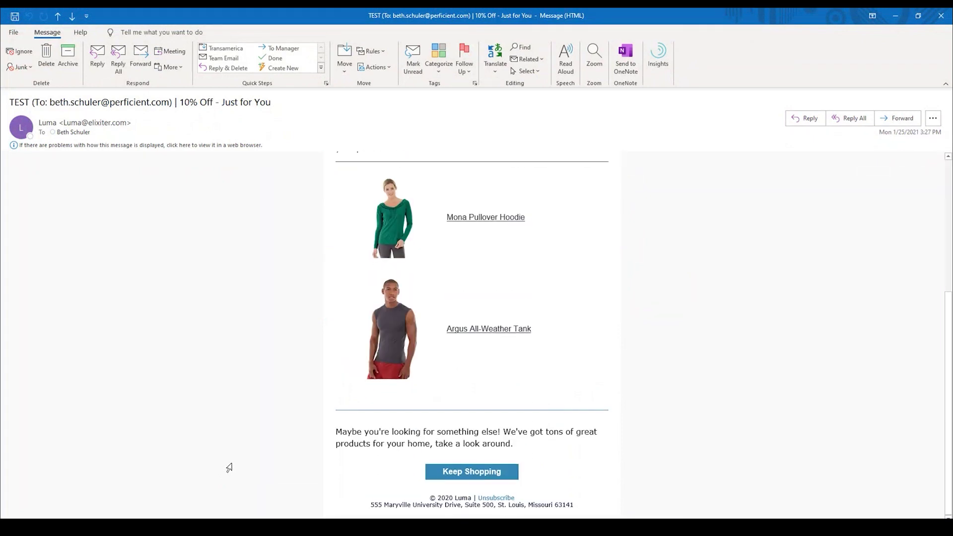
scroll(226, 476, "up", 5)
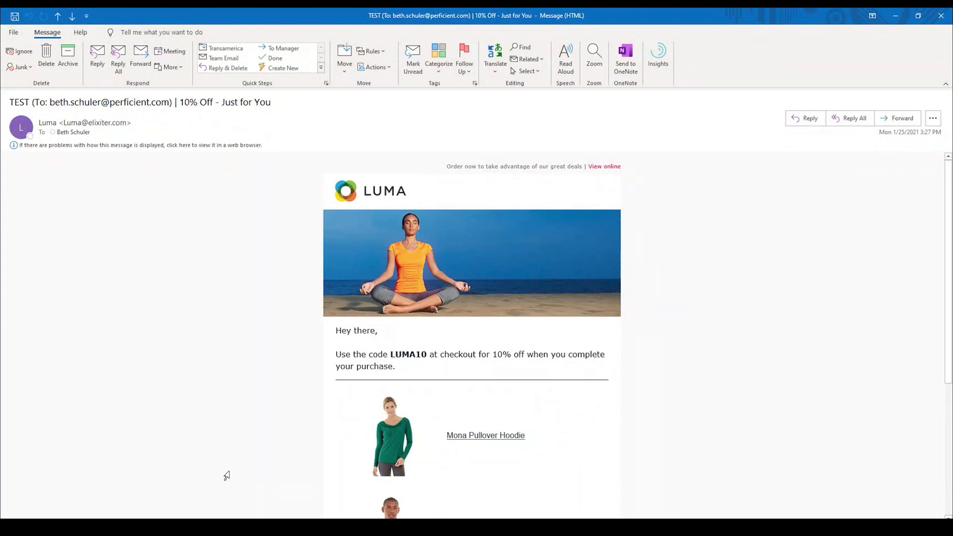
Return to the earlier 'Are you still interested in …' reminder email with Ctrl+period
key("ctrl+period")
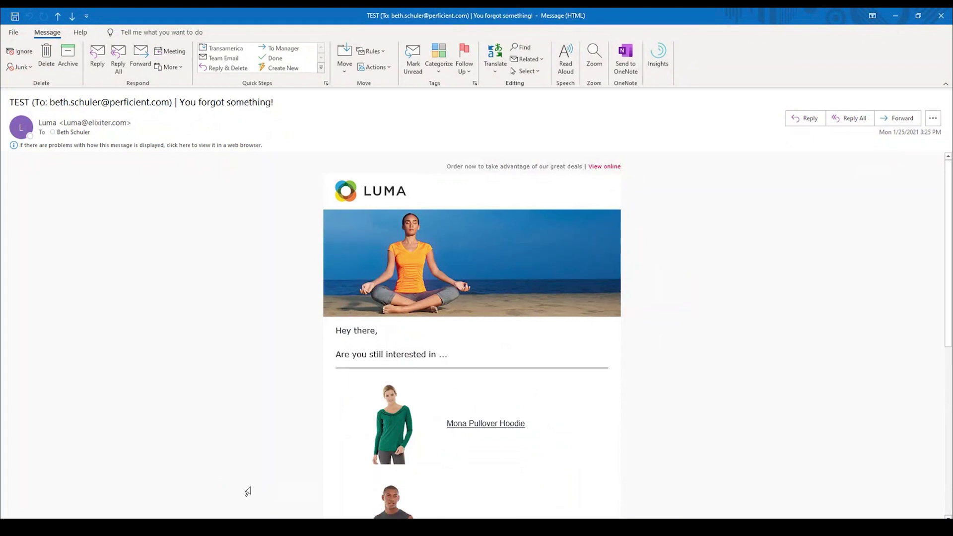